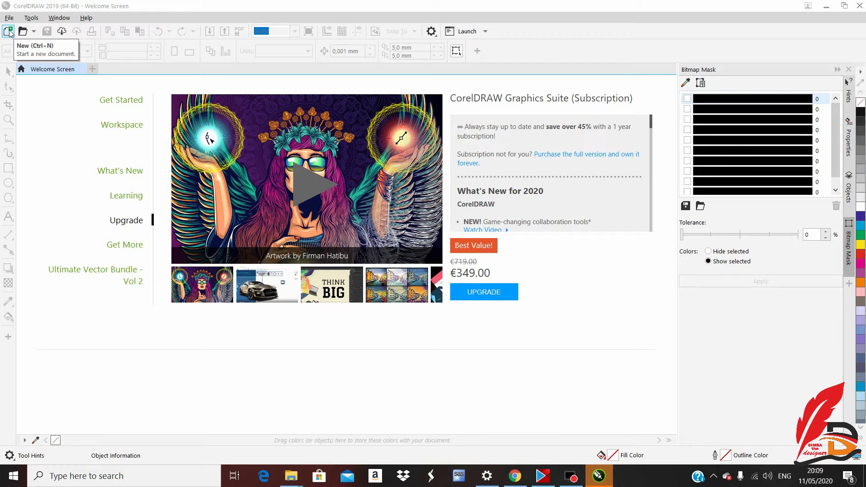
Step: Create a new A4 portrait document in millimetres named "removing backgrounds", with CMYK colour and 300 dpi resolution
click(10, 32)
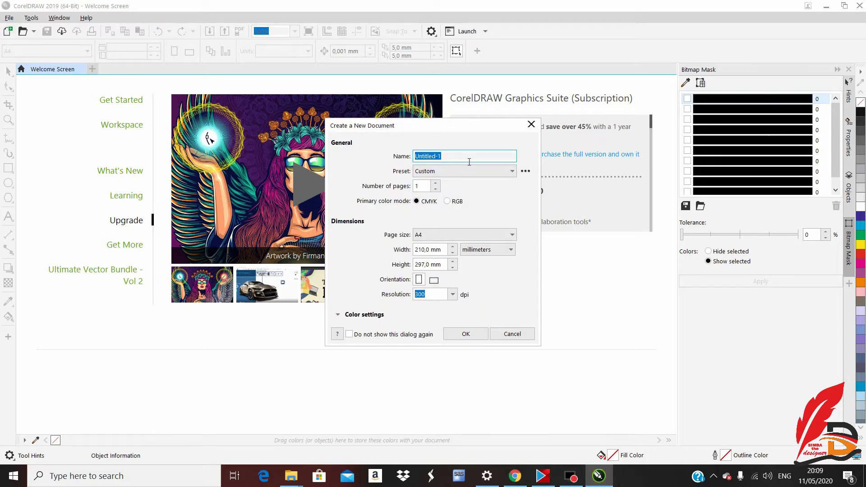
drag(469, 162, 416, 159)
text(removing backgrounds)
click(466, 334)
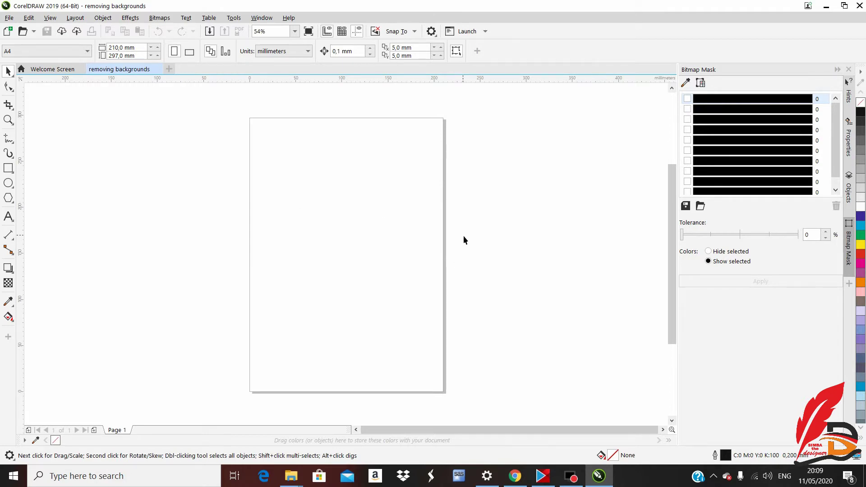
Step: Add a page-sized rectangle as a background and fill it with green
double_click(8, 168)
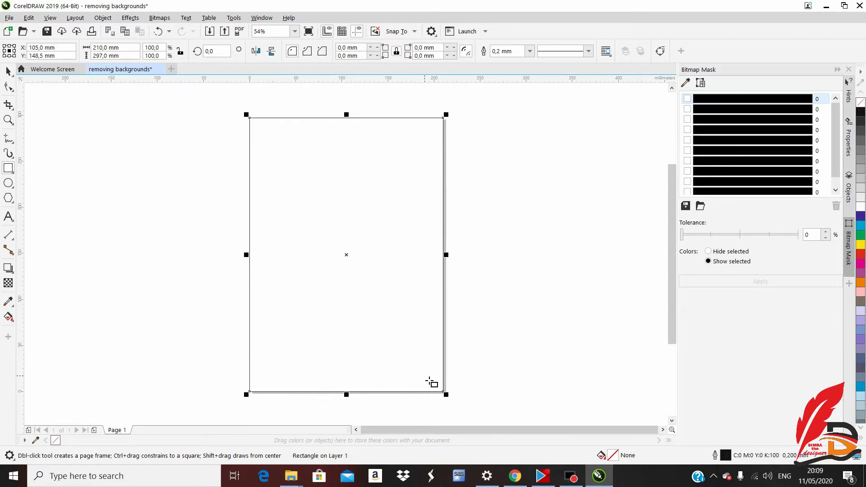
click(8, 71)
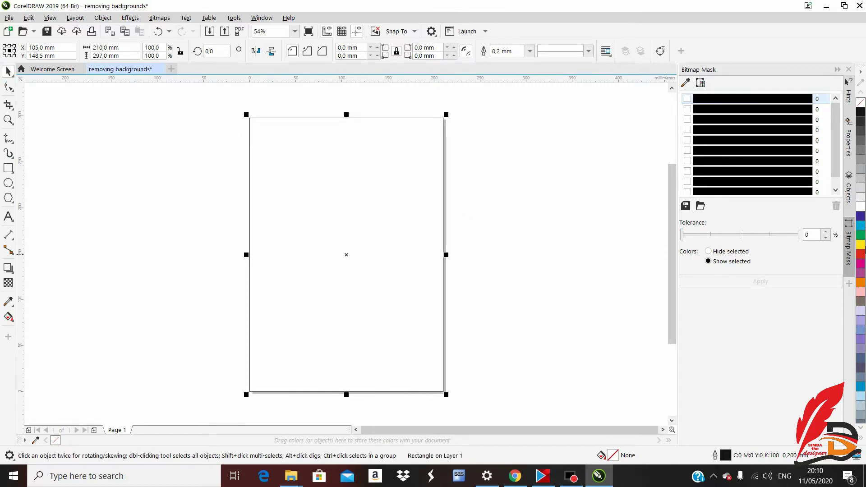
click(861, 235)
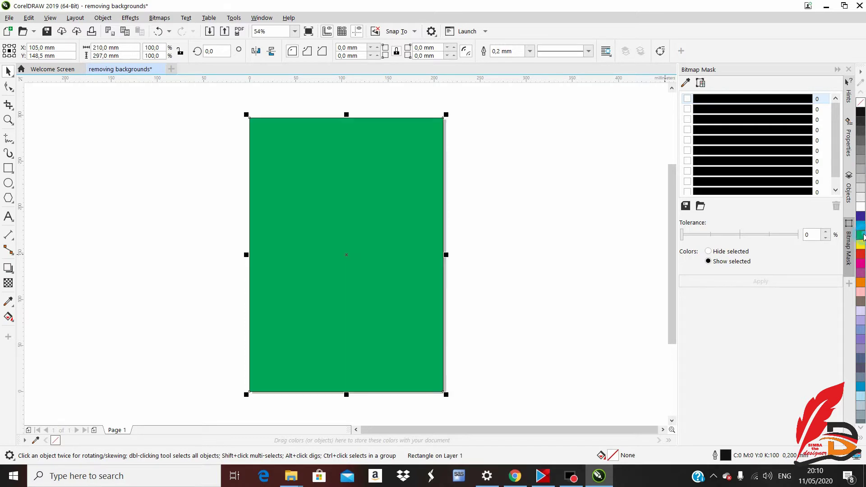
click(488, 143)
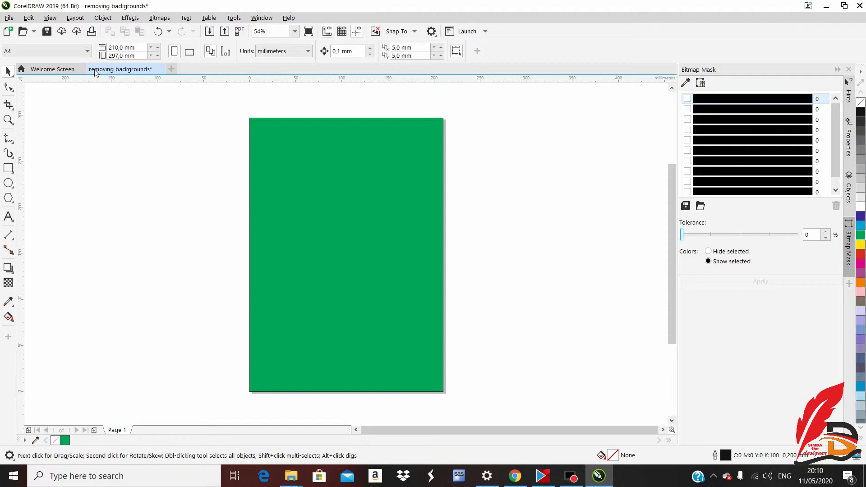
Step: Import the image 8-88142_ocean-splash-png-water-splash-png-transparent and place it at original size in the page's upper-left corner
click(9, 18)
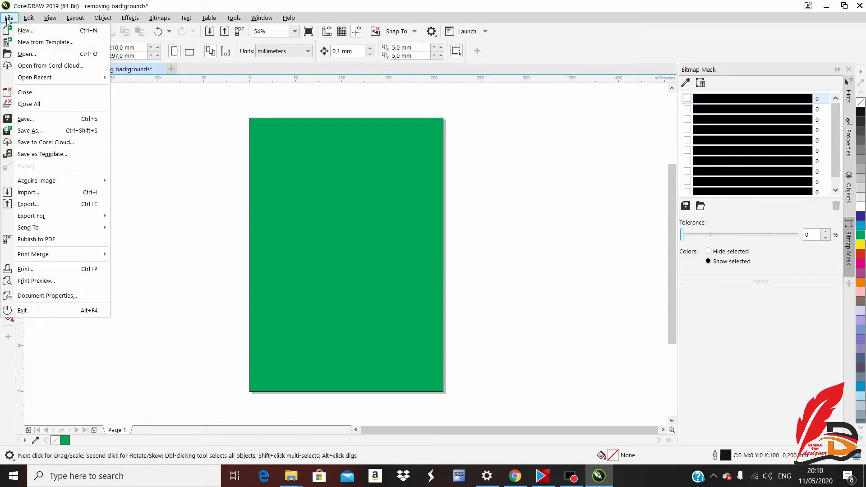
click(28, 193)
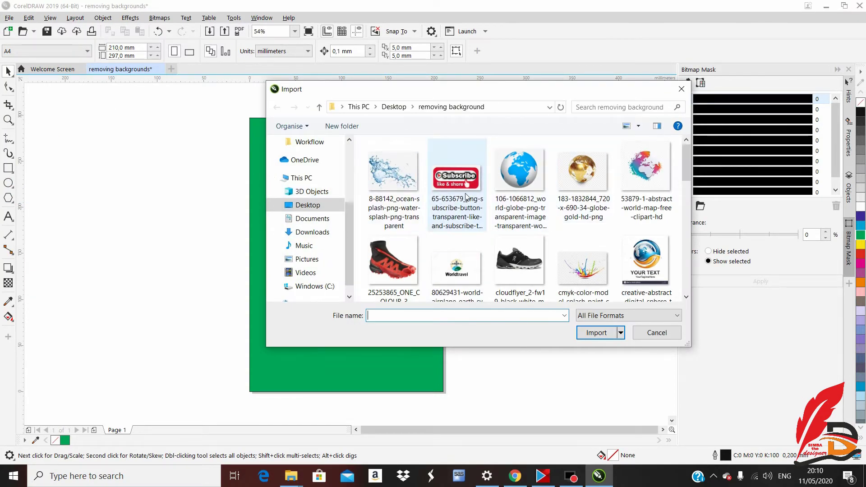
click(392, 175)
click(591, 334)
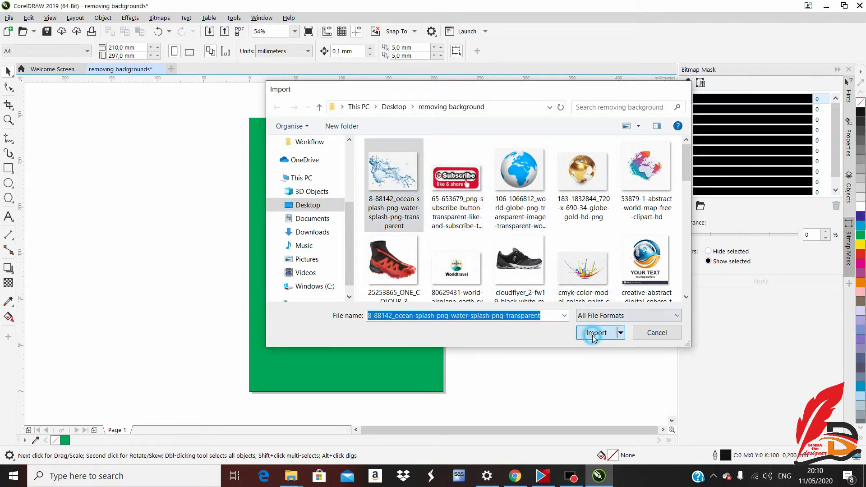
click(270, 150)
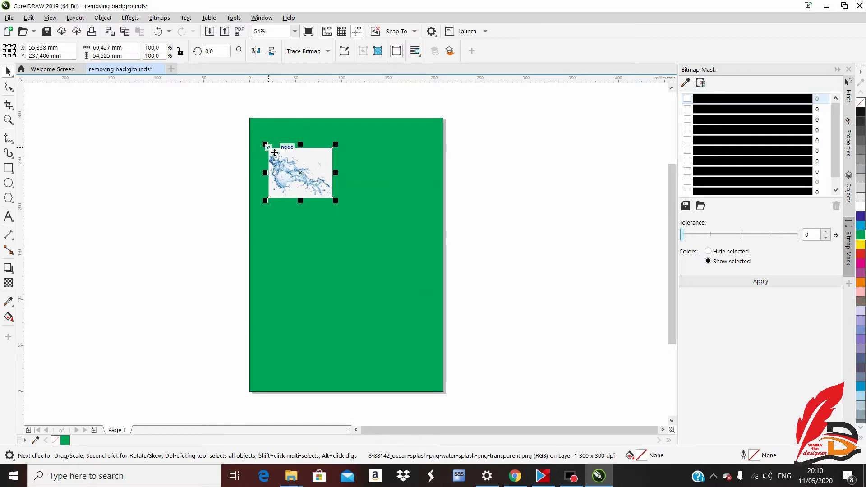
drag(297, 170, 284, 142)
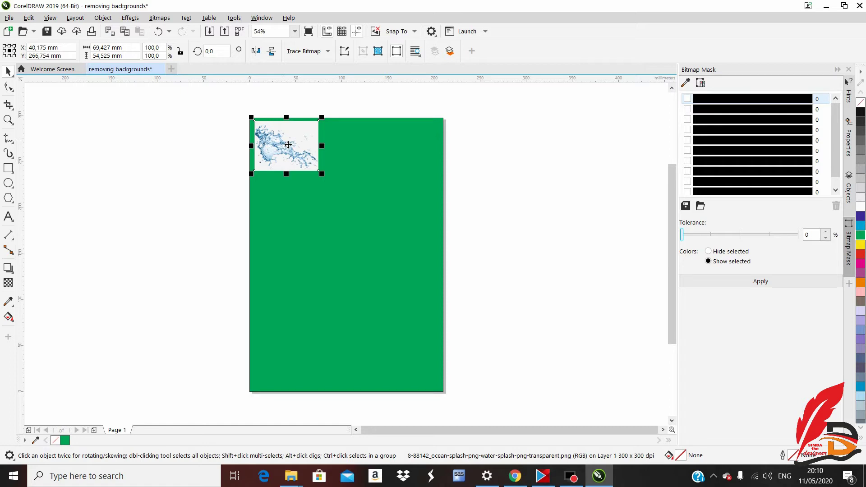
Step: Import the shoe image 25253865_ONE_COLOUR_3 and place it below the water splash, scaled to about 73 mm square
click(10, 18)
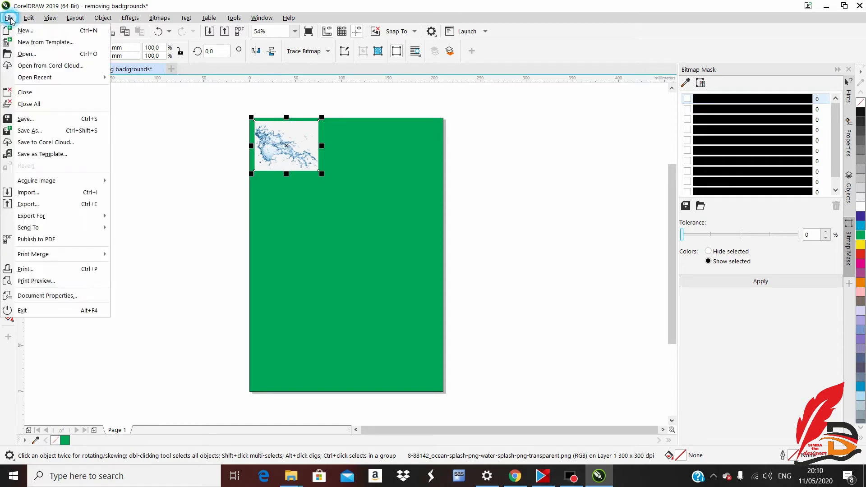
click(38, 194)
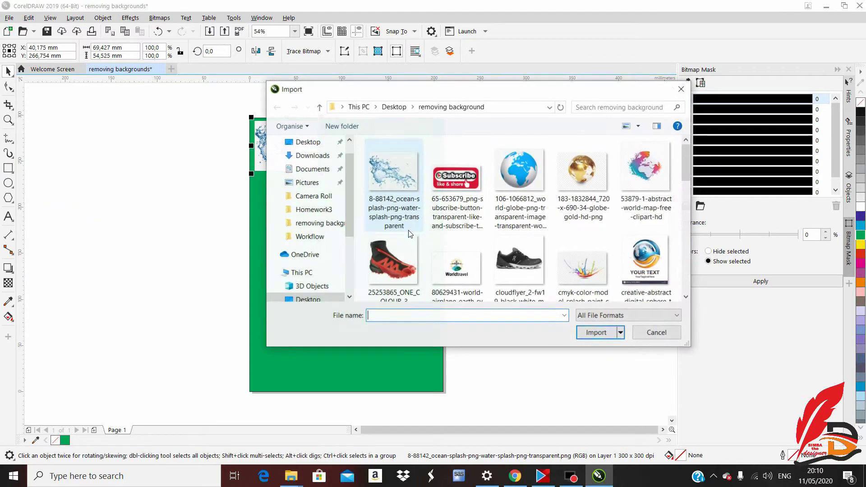
click(399, 261)
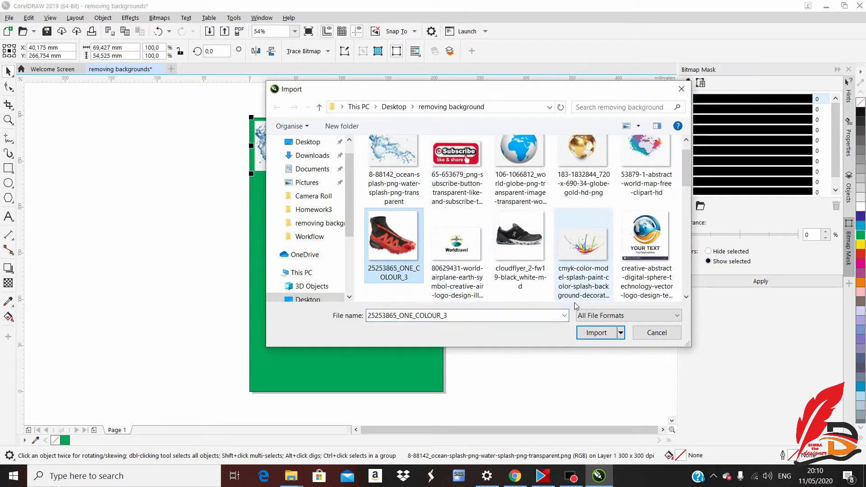
click(594, 332)
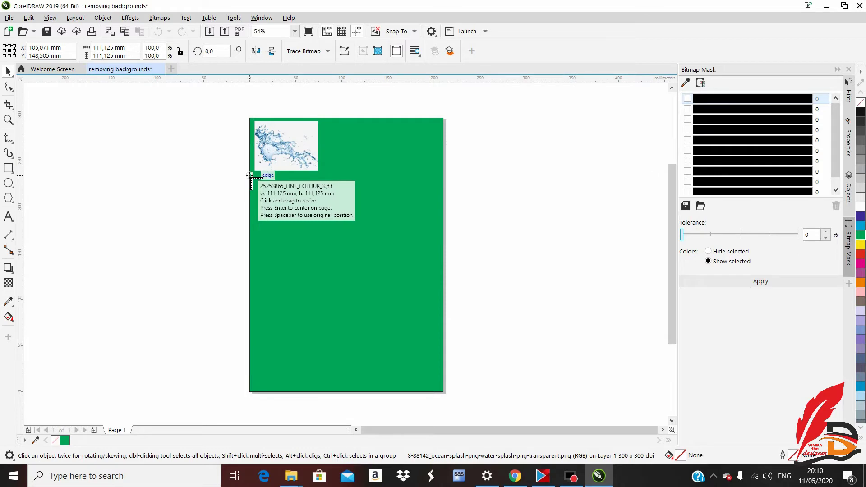
click(261, 178)
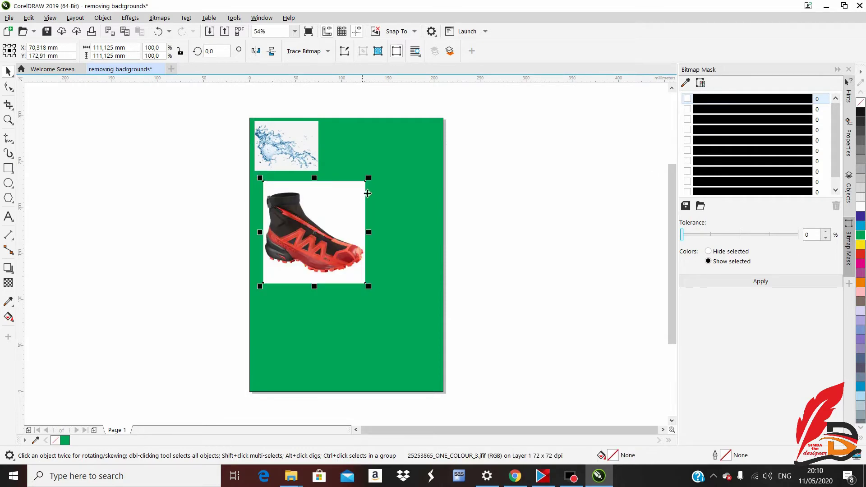
drag(374, 183, 301, 199)
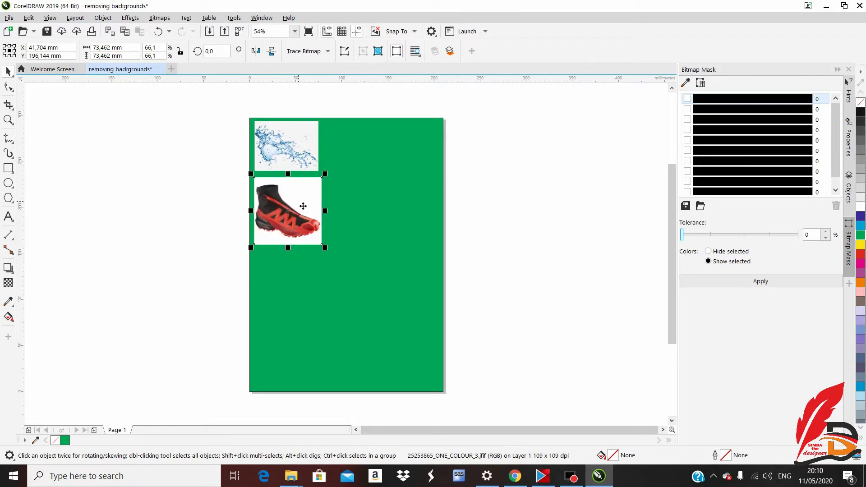
Step: Import the shell logo "download (1)" and place it below the shoe, scaled to about 67 by 62 mm
click(9, 17)
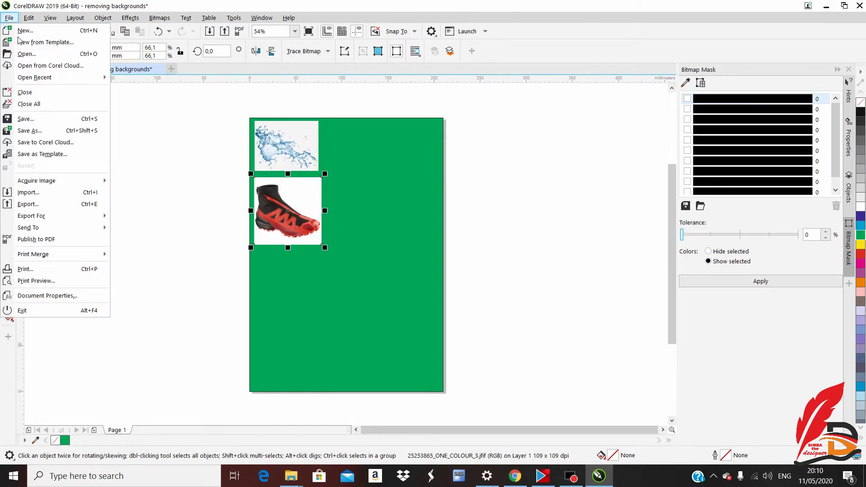
click(56, 192)
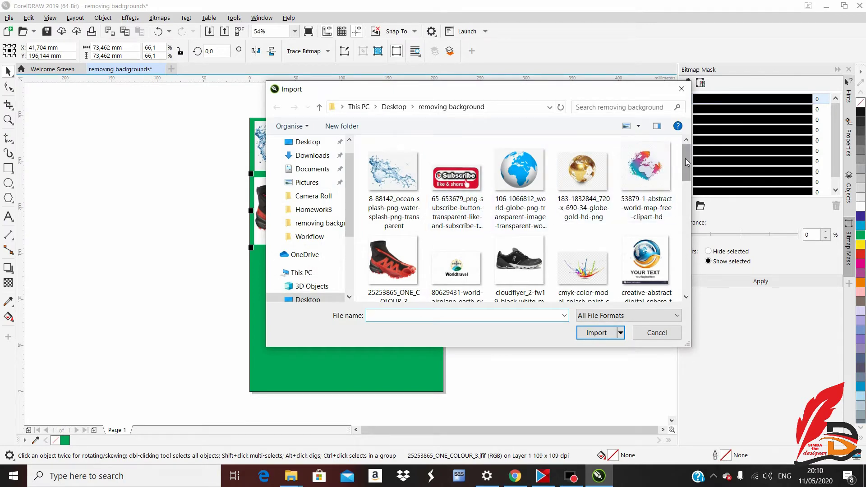
drag(686, 159, 686, 190)
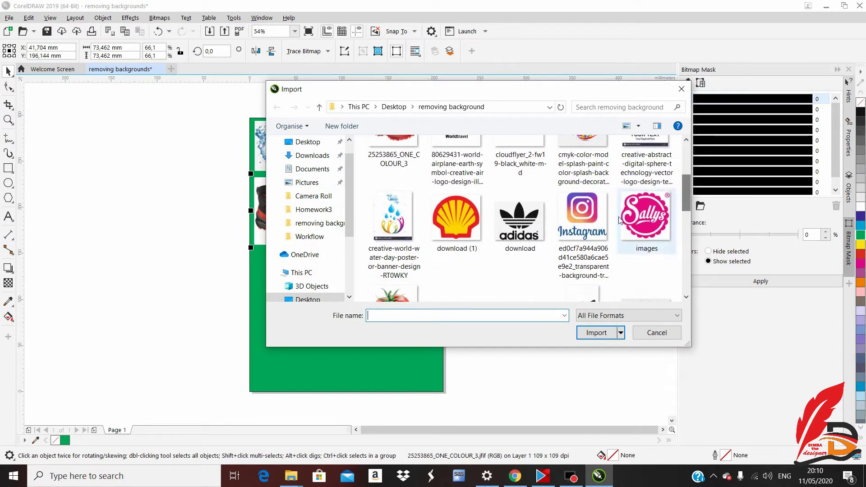
click(460, 215)
click(601, 334)
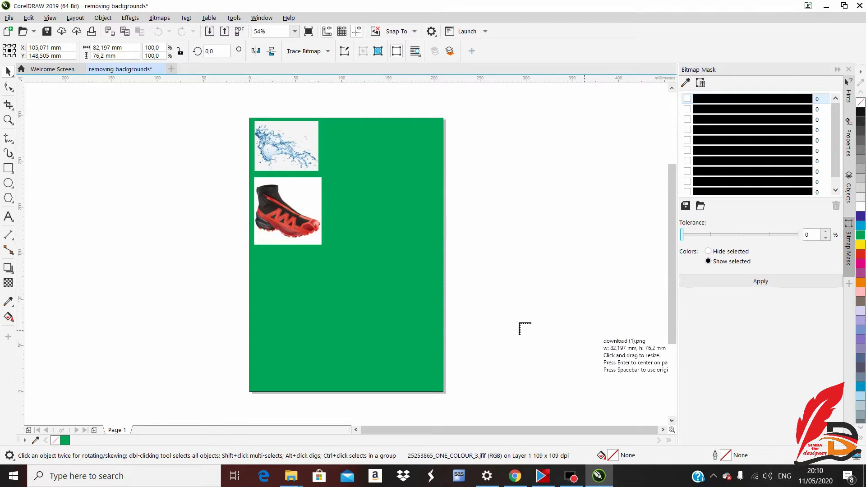
click(257, 263)
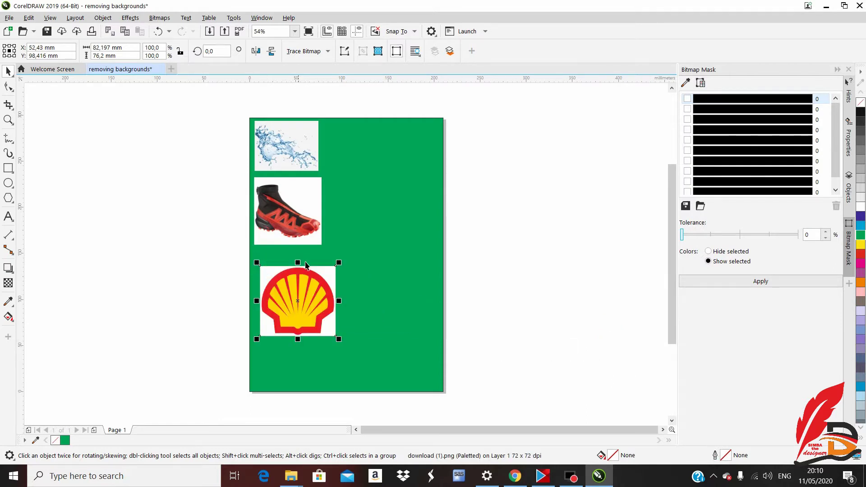
drag(343, 265, 328, 278)
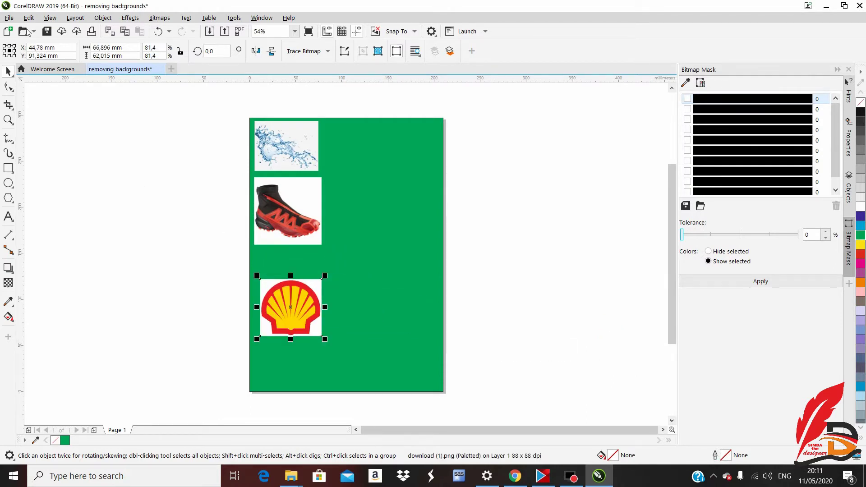
Step: Import the red-engineering-brick image and place it at original size on the green page, beside the shell logo
click(9, 18)
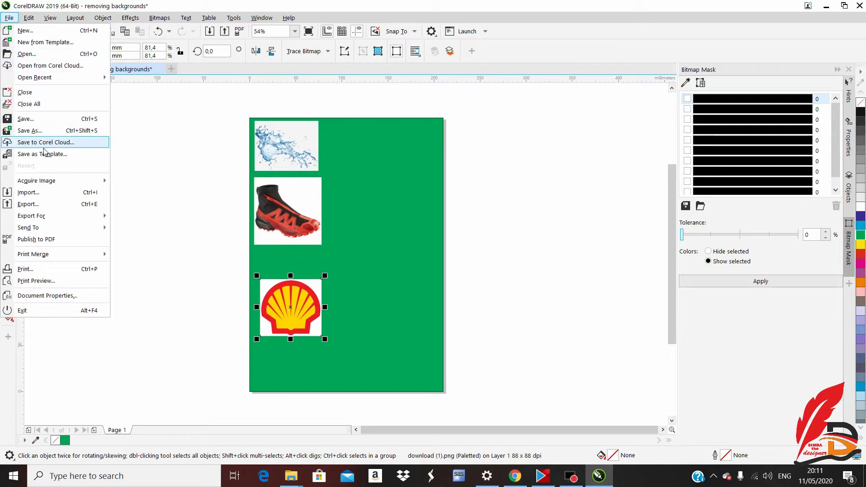
click(37, 192)
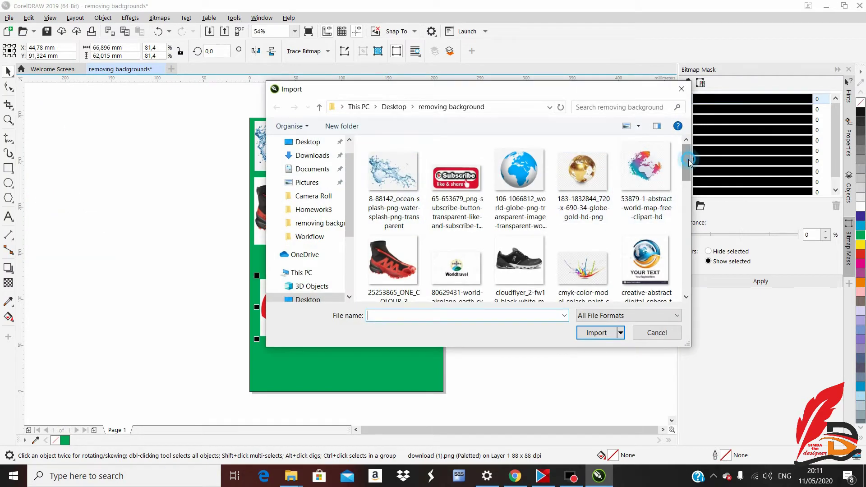
drag(688, 160, 693, 234)
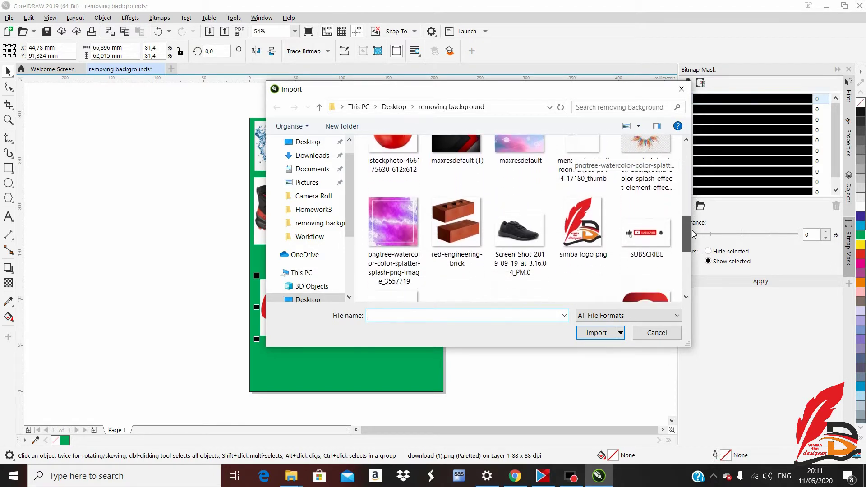
click(468, 213)
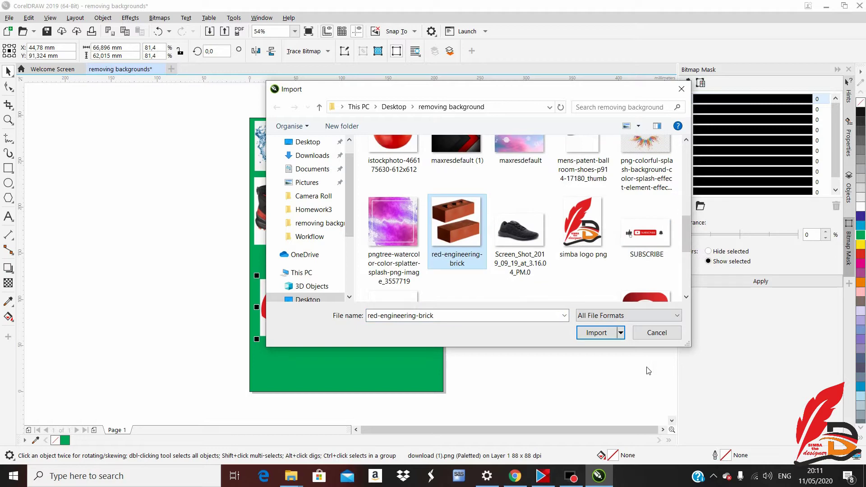
double_click(468, 212)
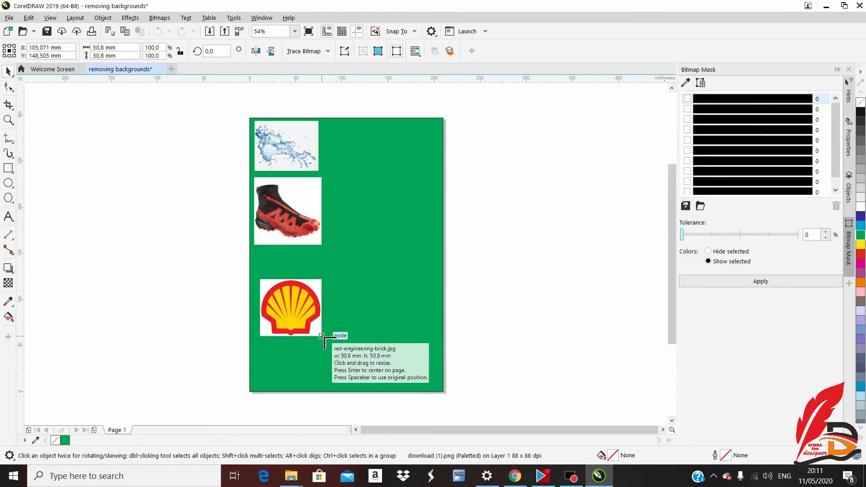
click(363, 270)
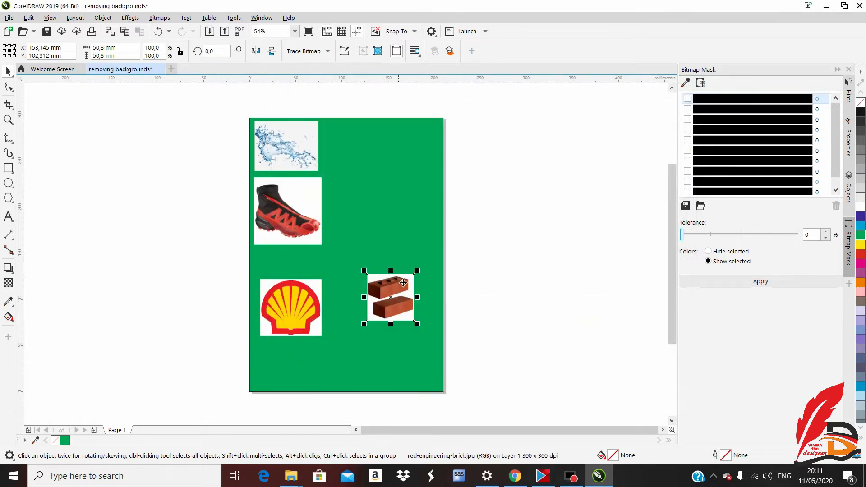
Step: Stack the images in one column by shrinking the shoe and moving the shell logo and bricks beneath it
click(309, 193)
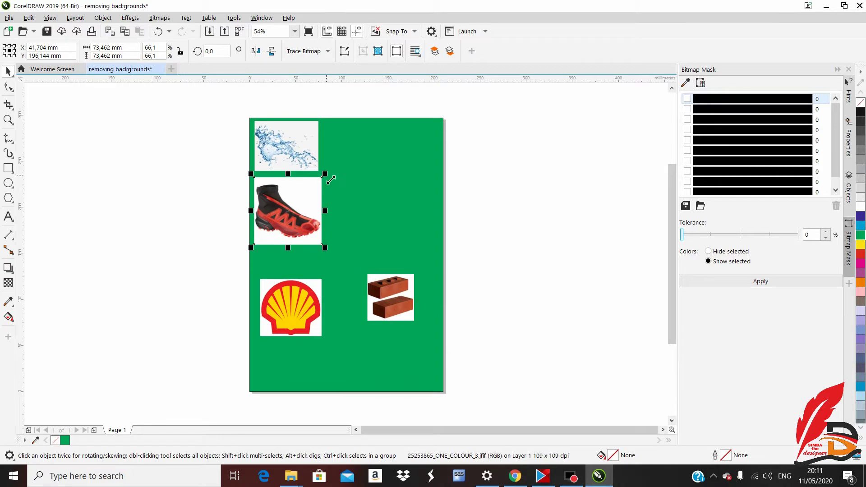
drag(330, 180, 289, 194)
drag(306, 294, 304, 257)
drag(403, 286, 293, 328)
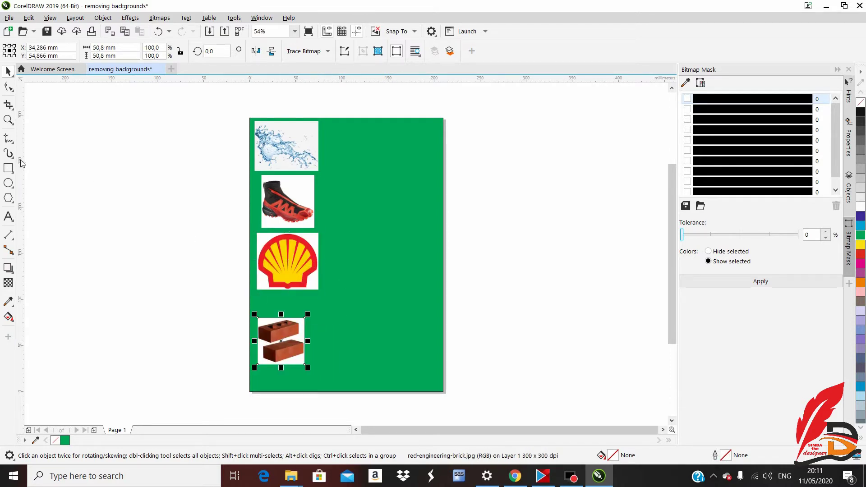
Step: Move the shell logo down slightly and enlarge the brick image to about 68 mm square
drag(293, 253, 287, 273)
click(293, 339)
drag(307, 367, 332, 388)
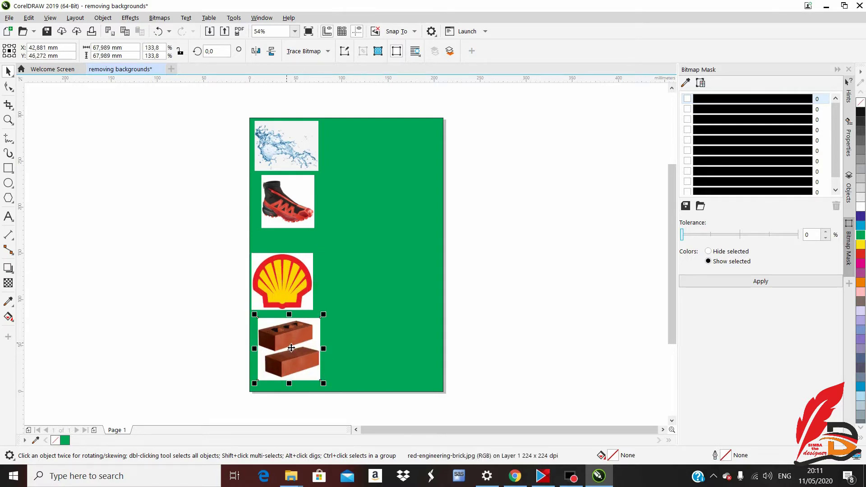
Step: Line up the shell logo and shoe with the column and enlarge the shoe to about 68.5 mm square
click(288, 274)
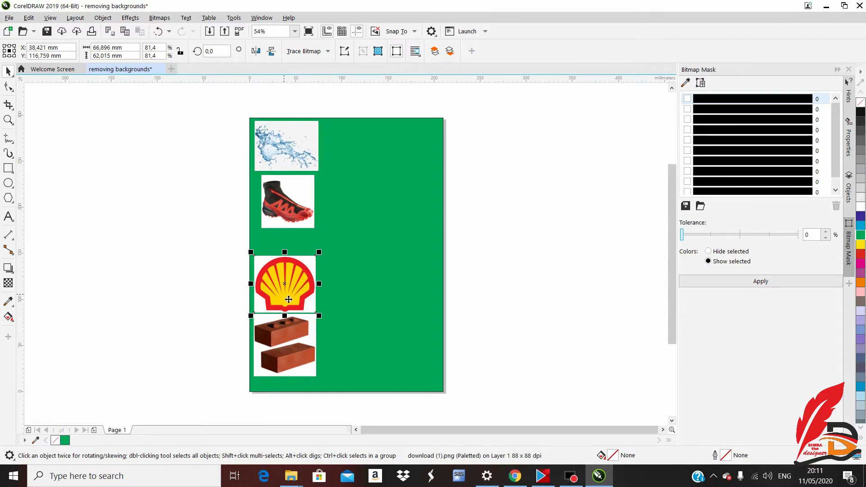
drag(288, 300, 288, 288)
drag(295, 199, 281, 201)
drag(307, 232, 320, 246)
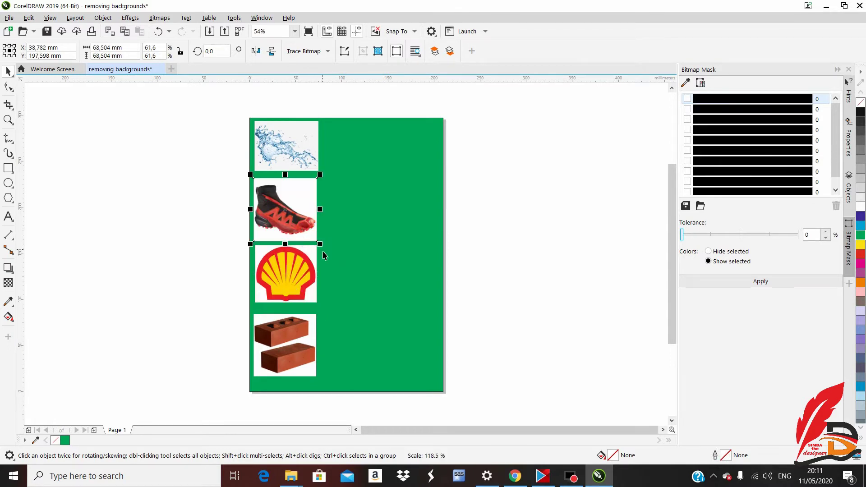
click(529, 209)
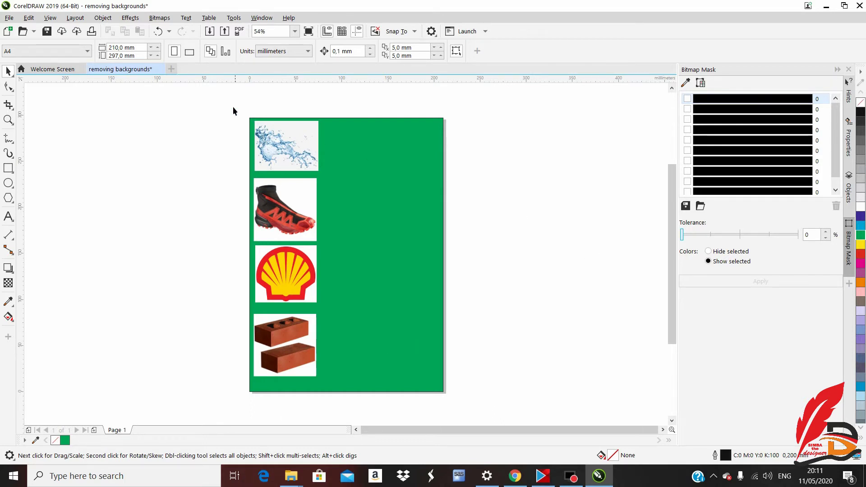
Step: Duplicate the column of four images and place the copies as a second column beside the originals on the green page
drag(216, 95, 337, 398)
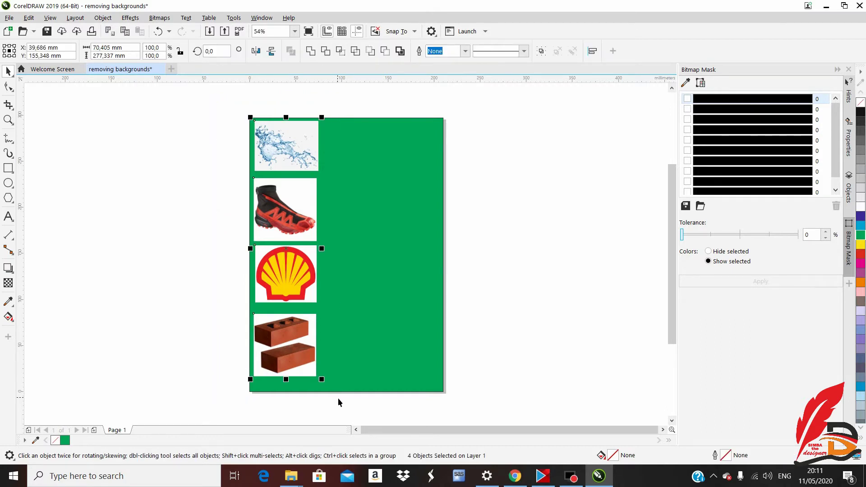
right_click(284, 151)
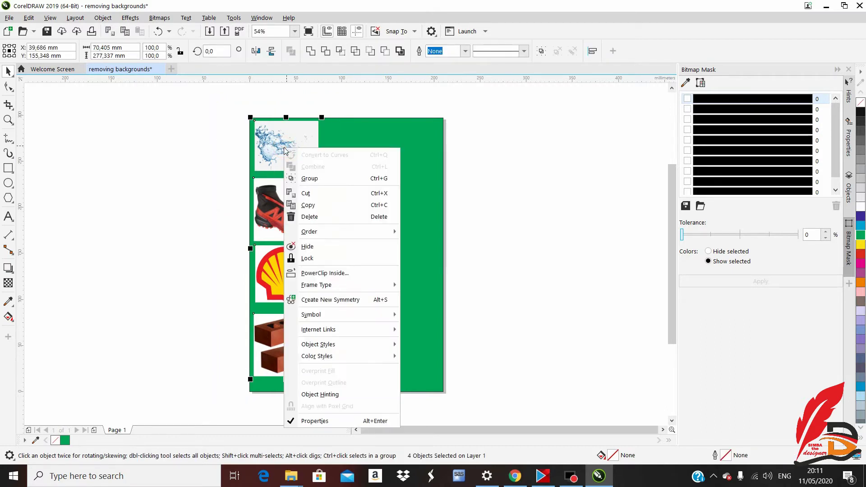
click(315, 205)
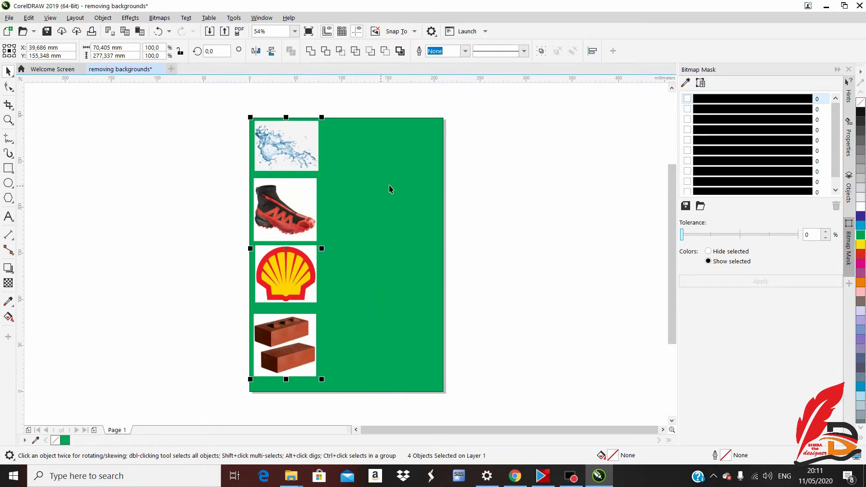
right_click(459, 162)
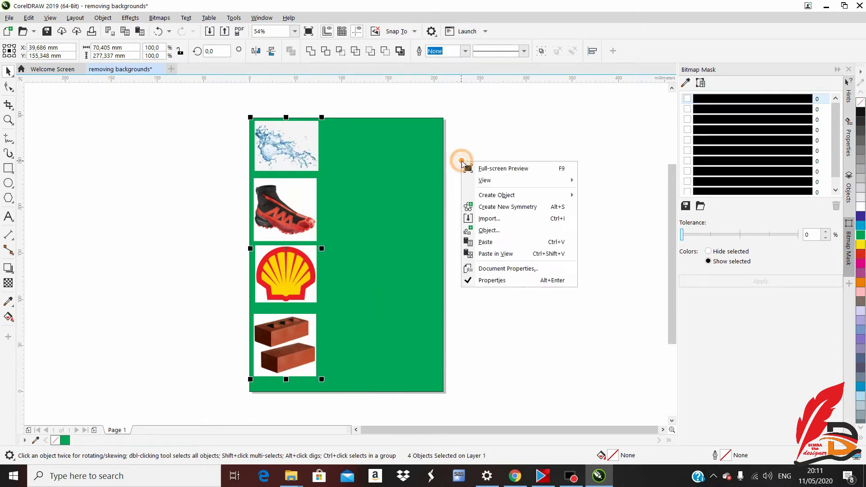
click(488, 241)
drag(274, 204, 380, 208)
click(507, 197)
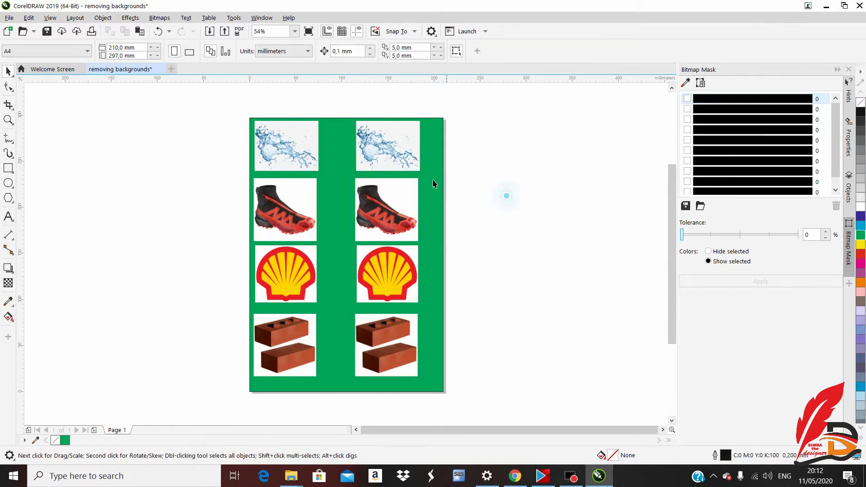
Step: Open the water splash copy in Corel PHOTO-PAINT, mask its plain background with the Magic Wand, and invert the mask
click(396, 143)
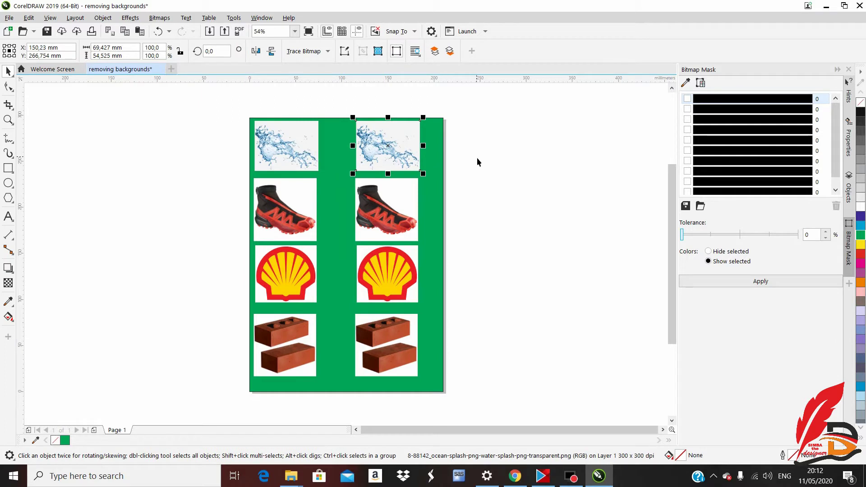
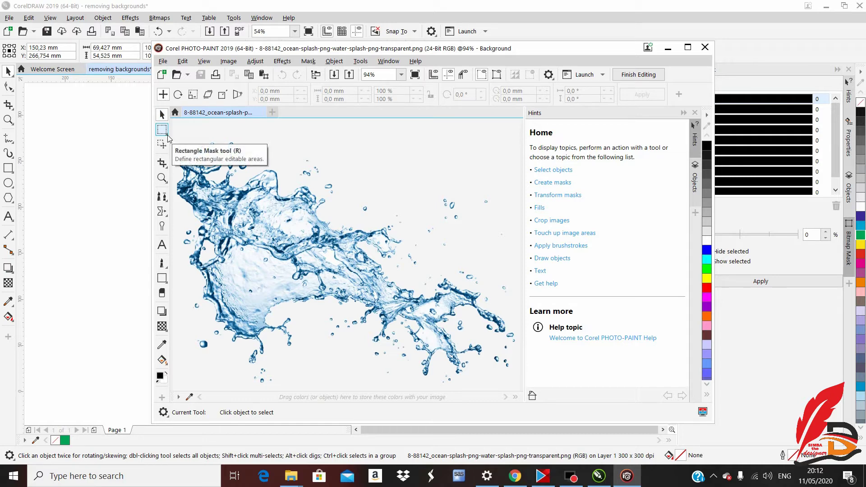
click(167, 137)
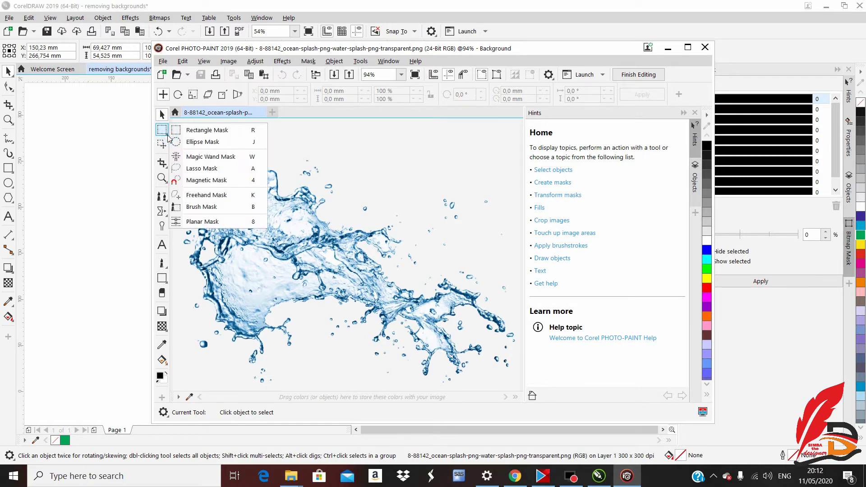
click(201, 158)
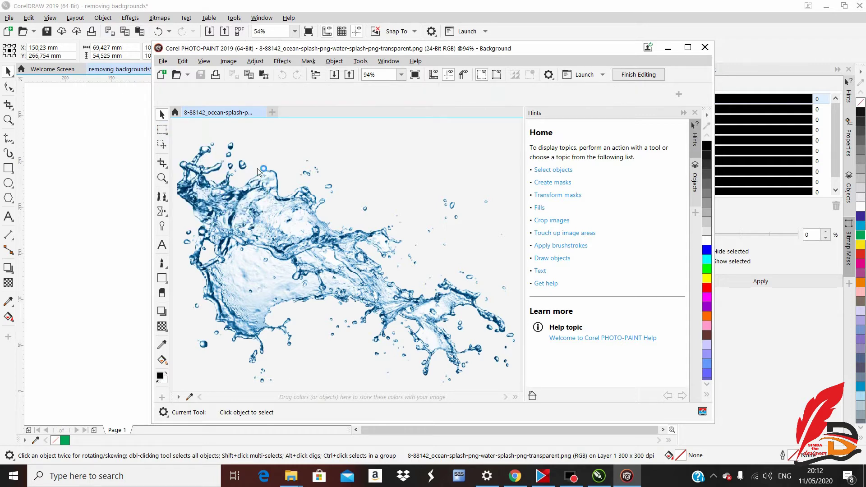
click(384, 173)
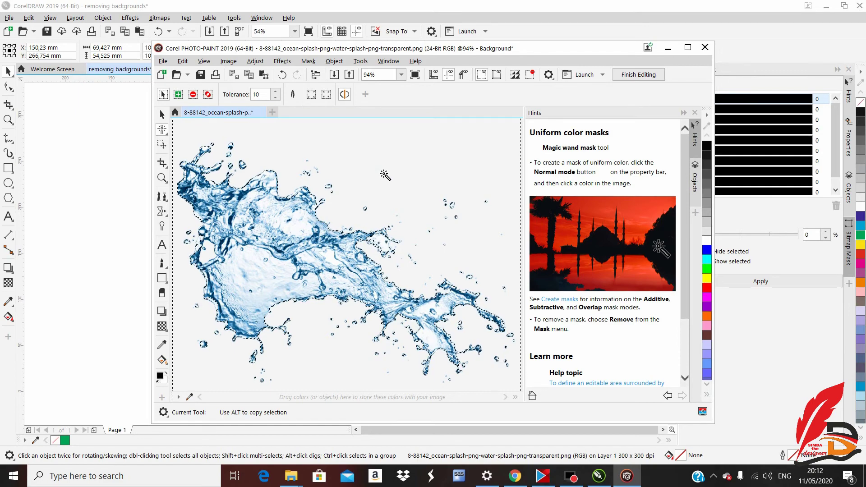
click(308, 62)
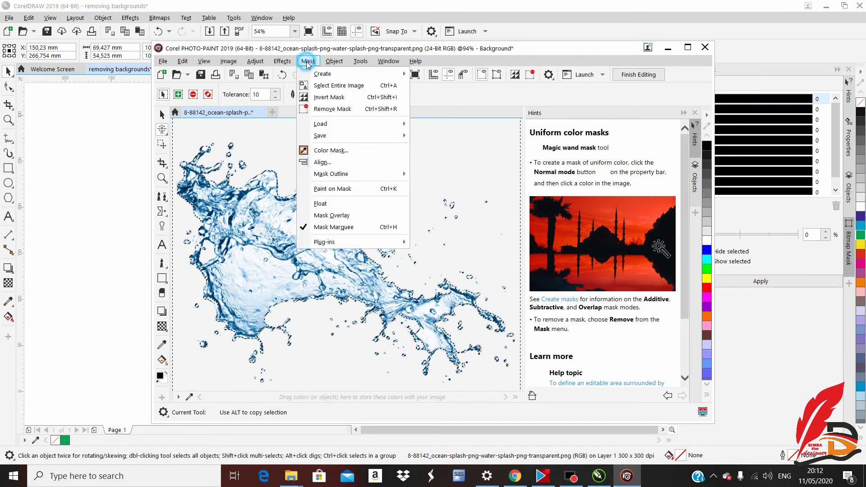
click(321, 98)
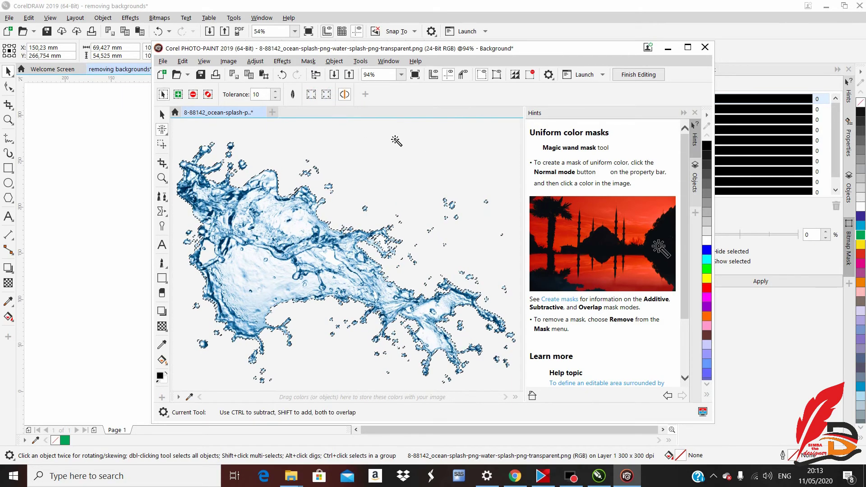
Step: Save the masked water splash, close its document, and exit PHOTO-PAINT to return to the CorelDRAW page
click(200, 75)
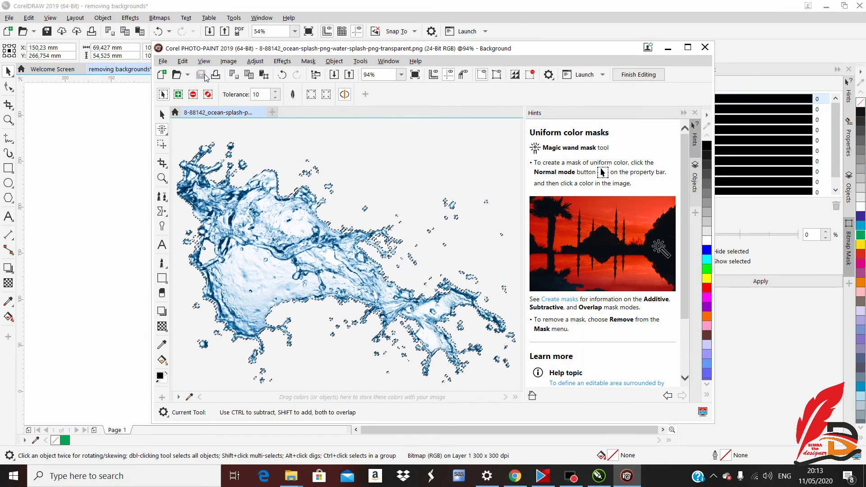
click(260, 113)
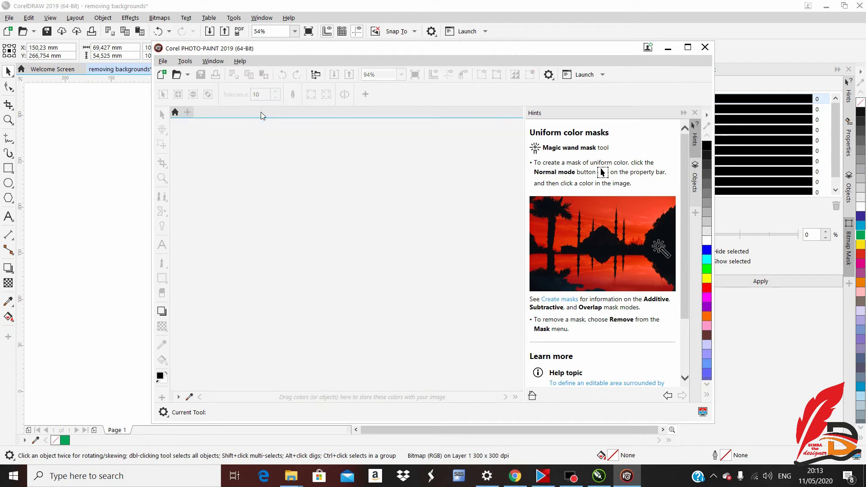
click(705, 47)
Step: Examine the edges of the cut-out water splash up close and compare it with the original image
scroll(365, 141, up, 5)
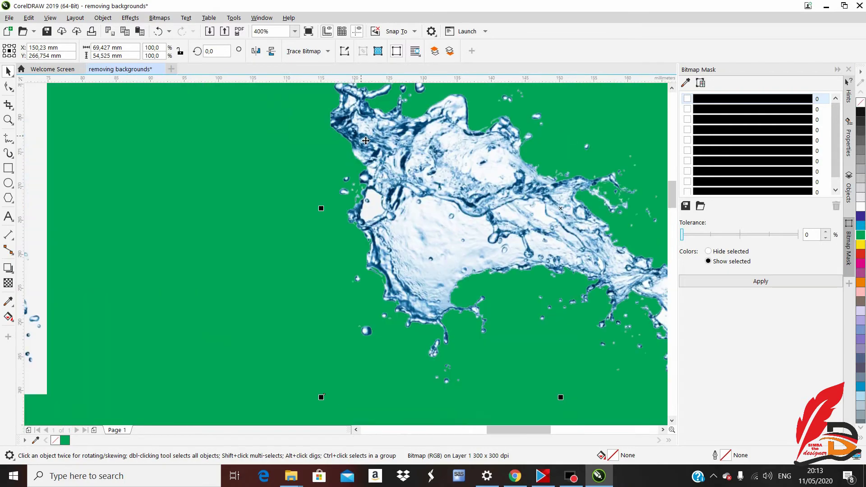
scroll(422, 144, down, 5)
scroll(422, 144, up, 3)
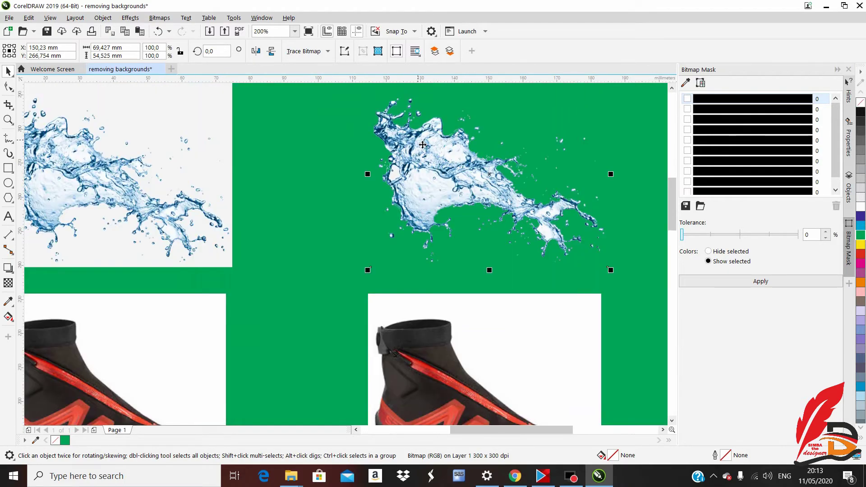
scroll(462, 143, up, 2)
scroll(462, 144, down, 4)
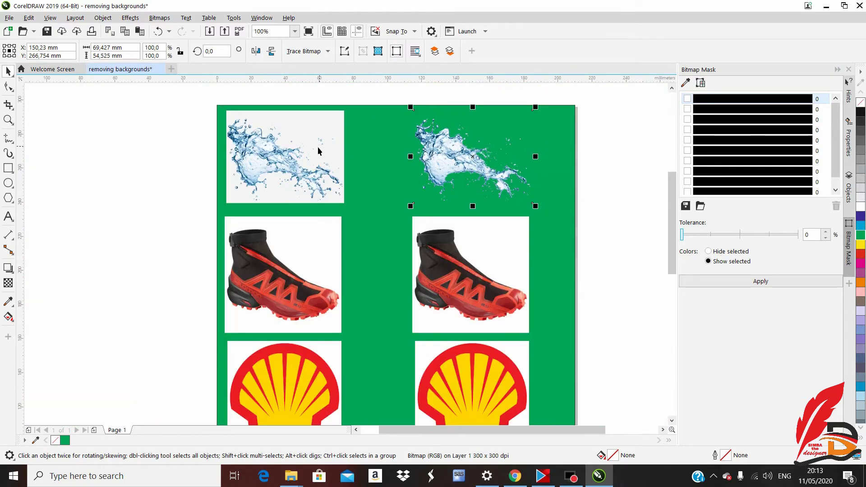
click(299, 136)
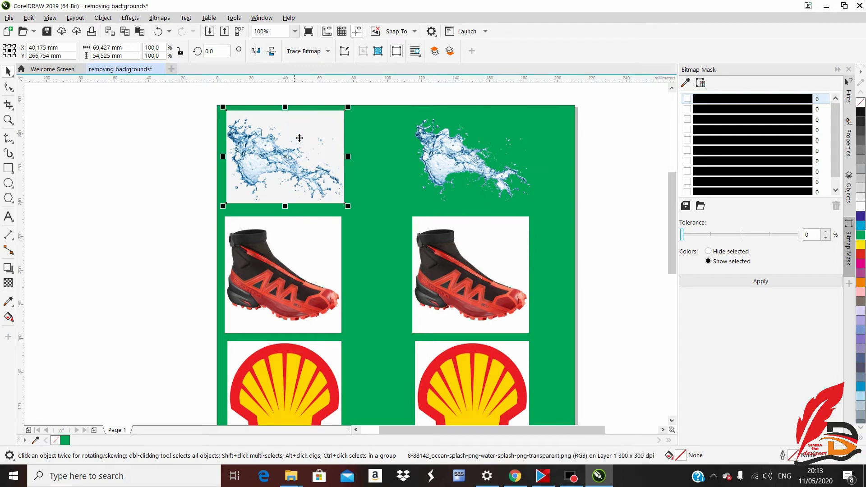
click(454, 157)
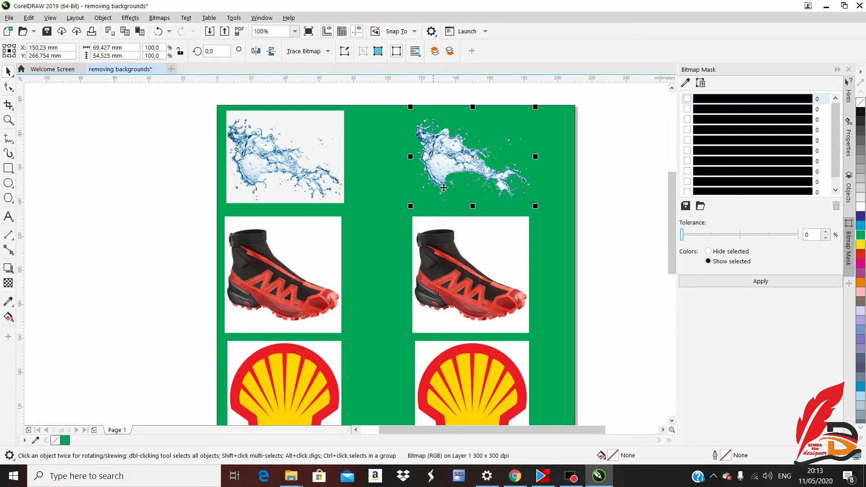
Step: Open the shoe copy in the second column for bitmap editing in Corel PHOTO-PAINT
scroll(666, 190, down, 1)
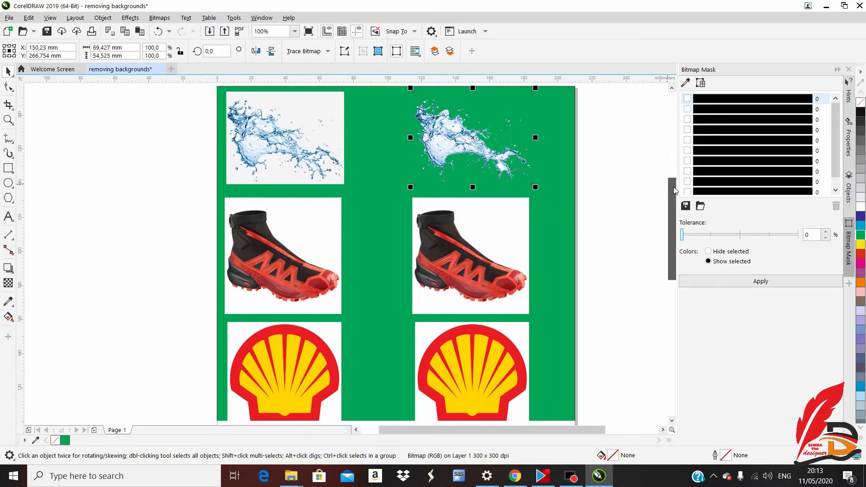
click(496, 210)
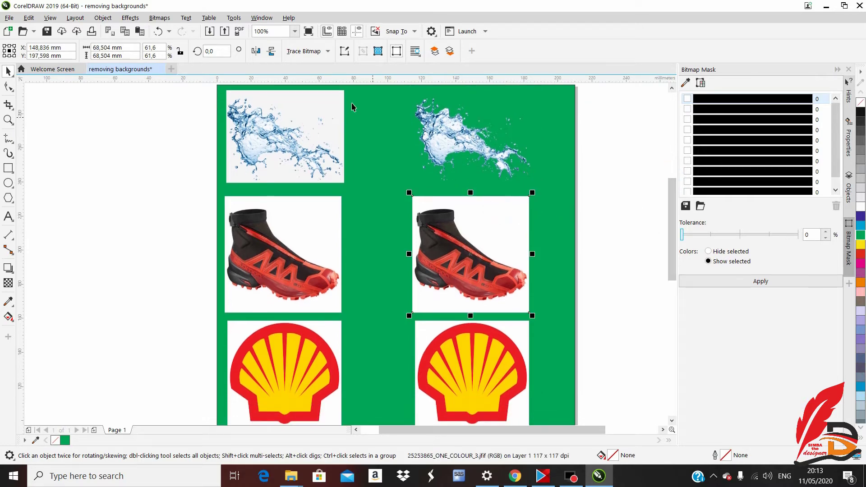
click(160, 18)
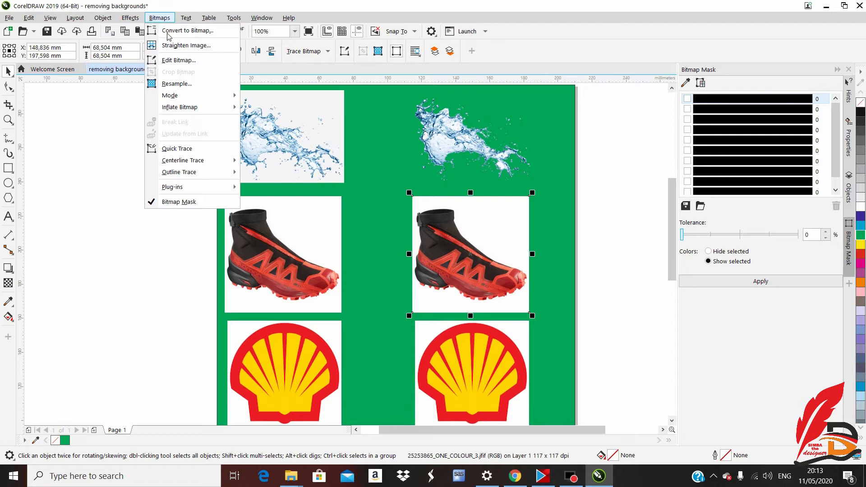
click(175, 57)
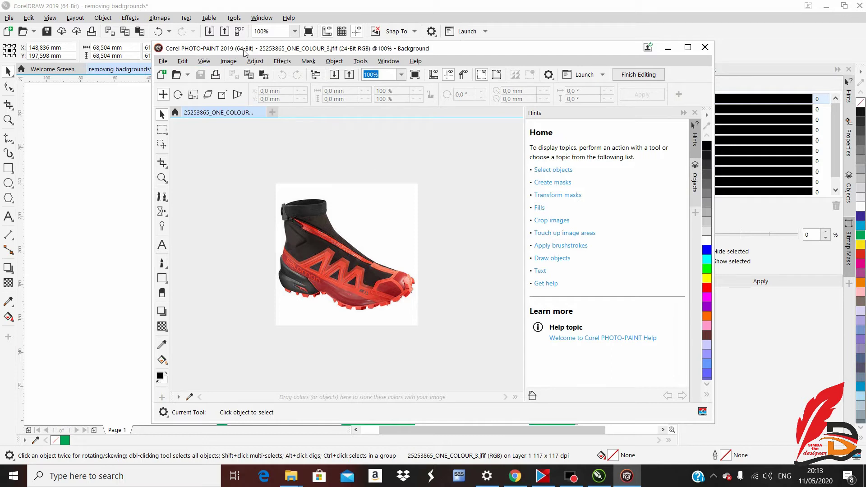
Step: Mask the shoe's white background with the Magic Wand and invert the mask so it covers the shoe
click(167, 136)
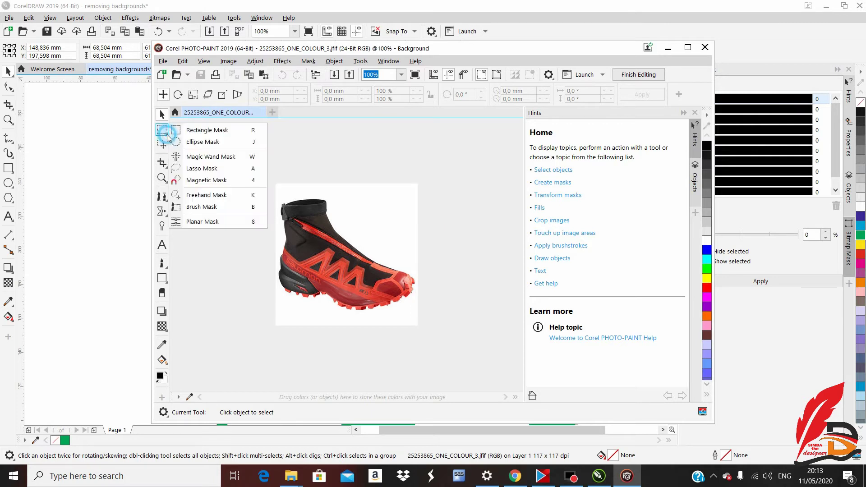
click(196, 159)
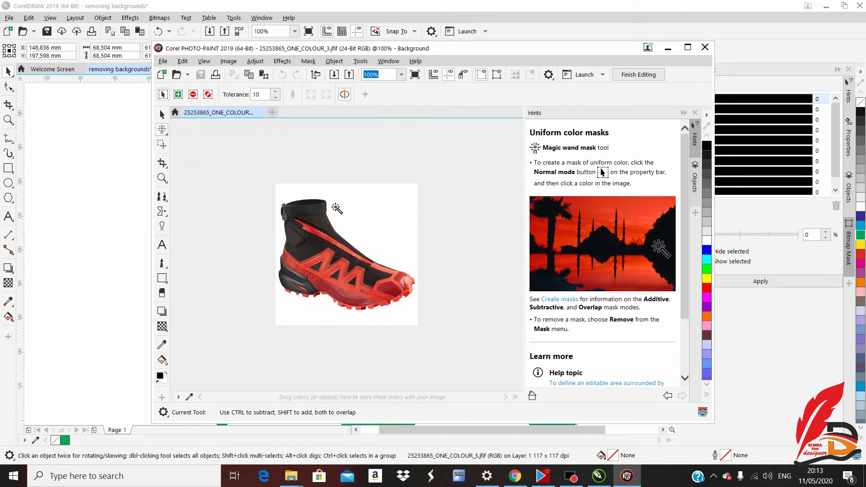
click(365, 215)
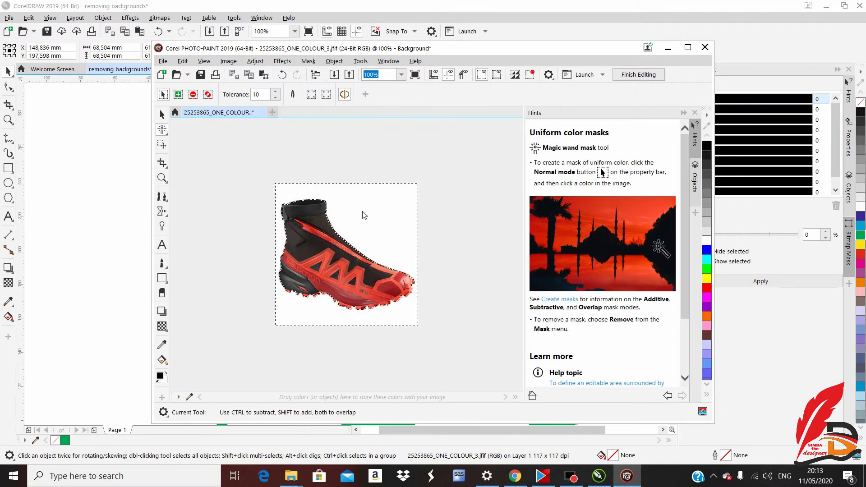
click(307, 63)
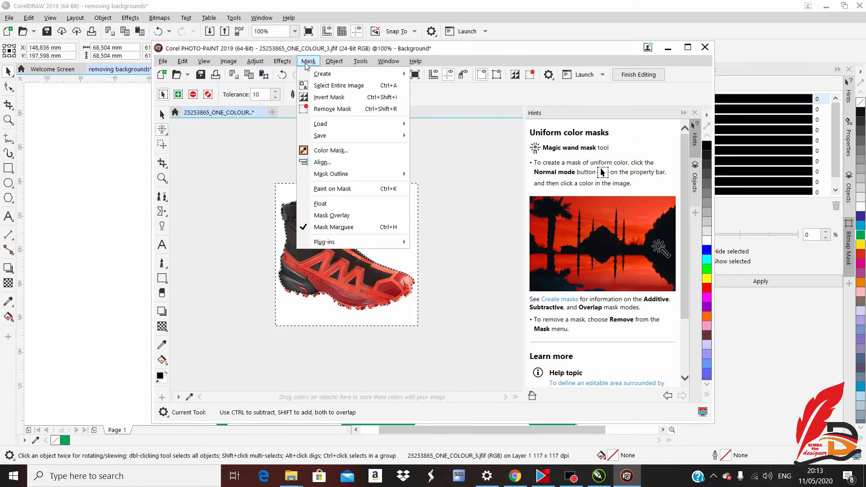
click(318, 98)
Step: Save the masked shoe image, close its document, and exit PHOTO-PAINT to return to the CorelDRAW page
click(201, 75)
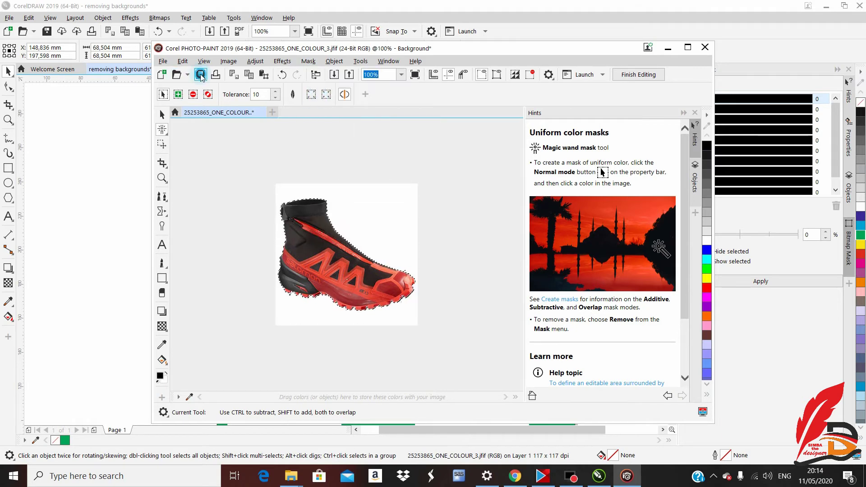
click(261, 112)
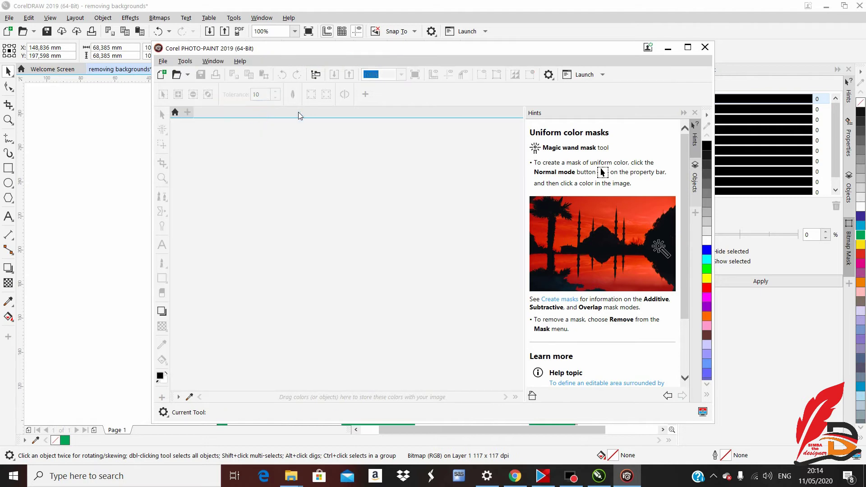
click(706, 48)
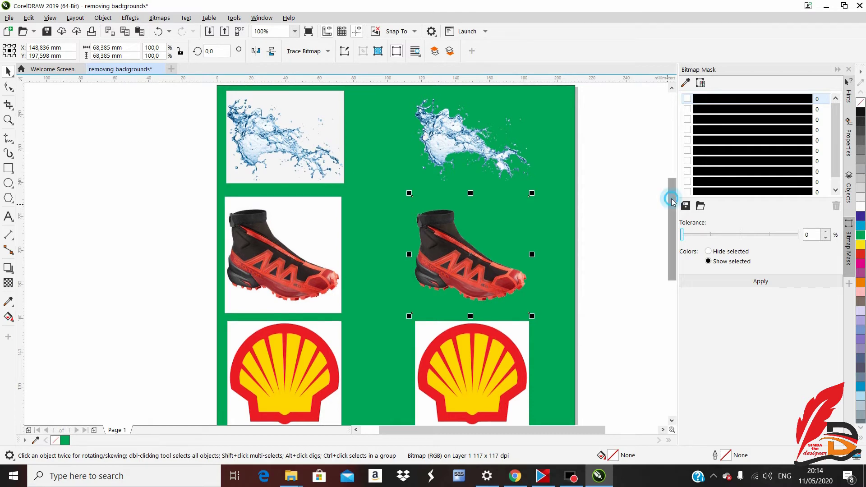
Step: Open the shell logo copy in the second column for bitmap editing in Corel PHOTO-PAINT
drag(670, 198, 670, 239)
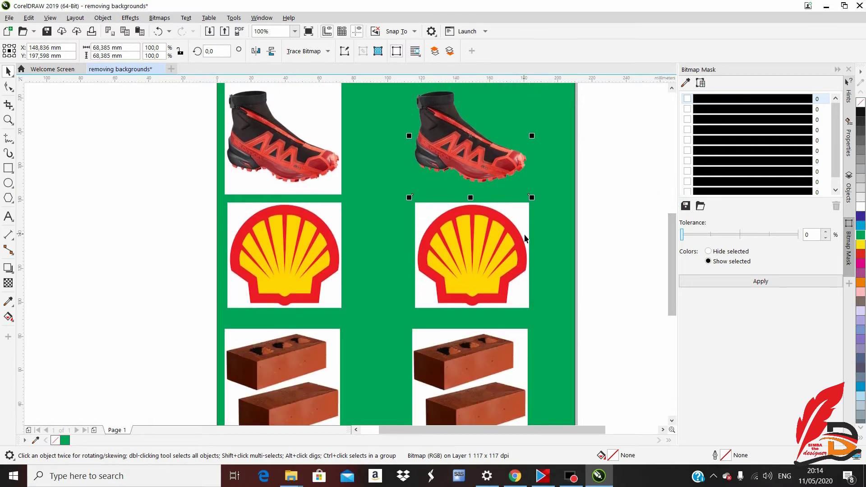
click(580, 209)
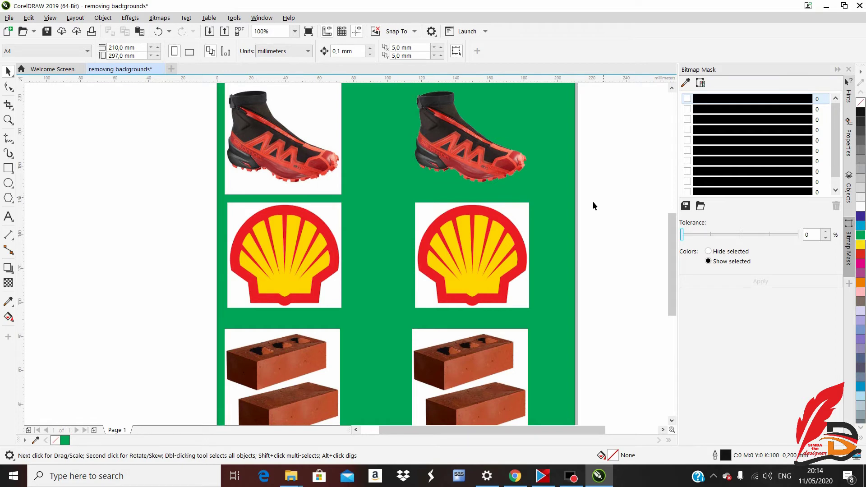
click(521, 218)
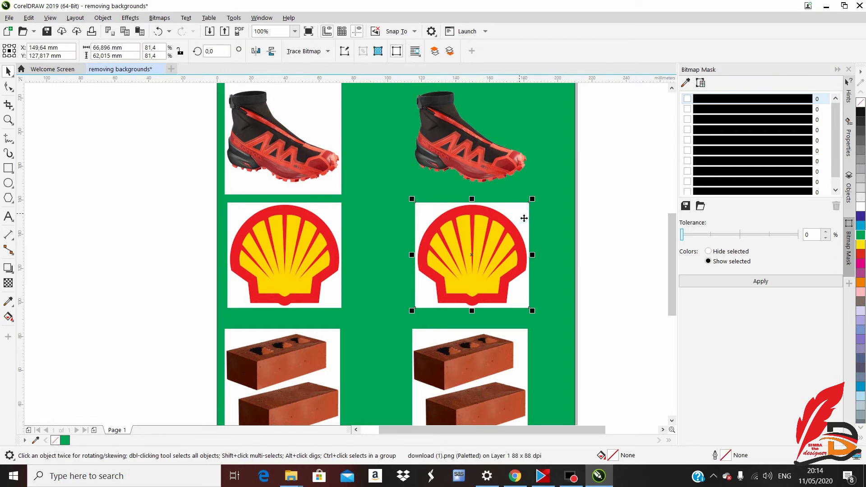
click(157, 18)
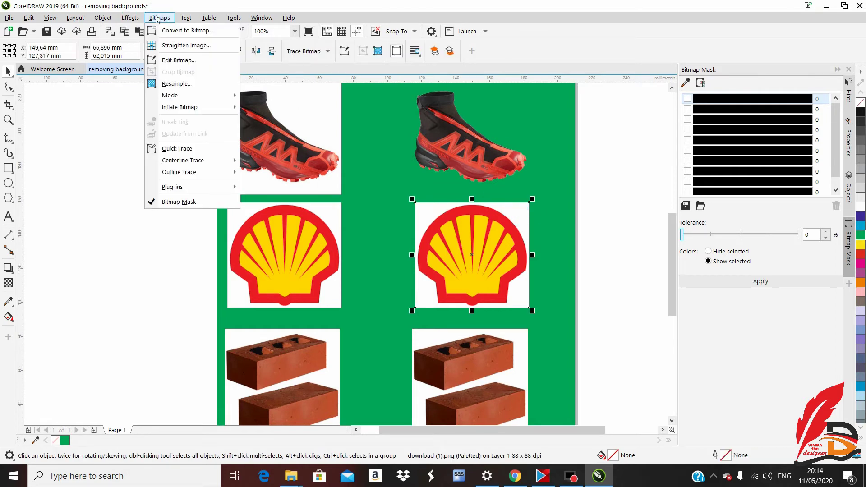
click(178, 61)
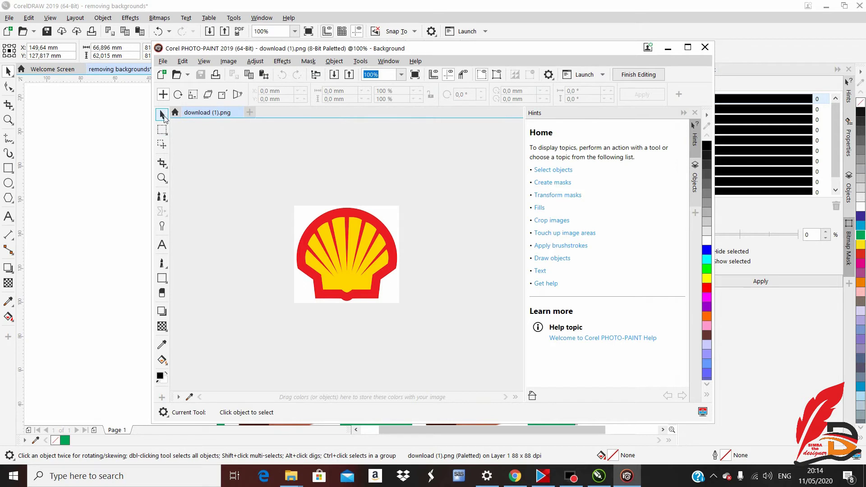
Step: Mask the shell logo's white background with the Magic Wand and invert the mask so it covers the logo
click(168, 137)
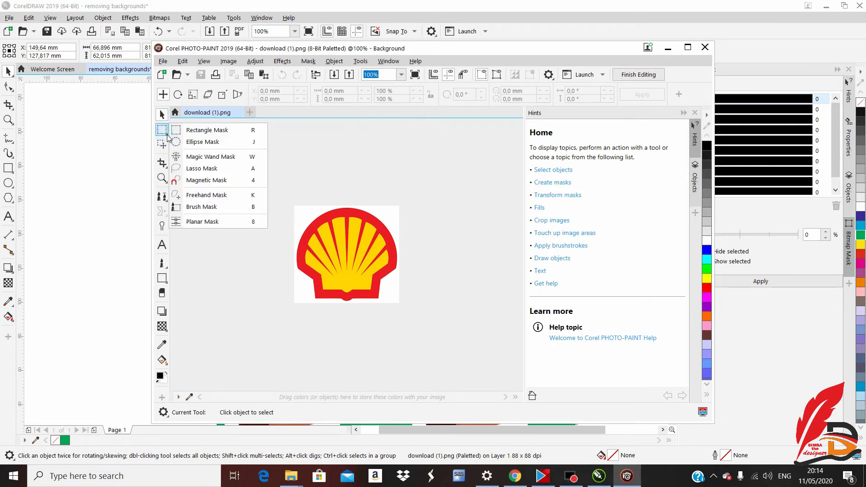
click(203, 160)
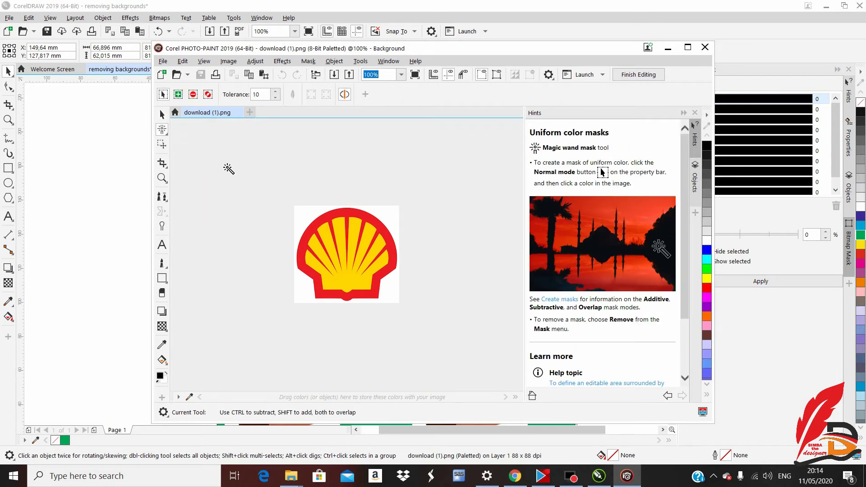
click(309, 215)
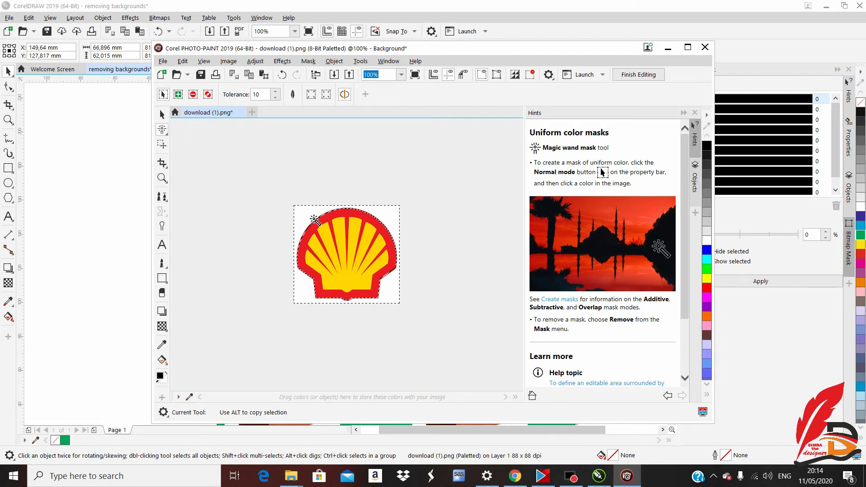
click(308, 62)
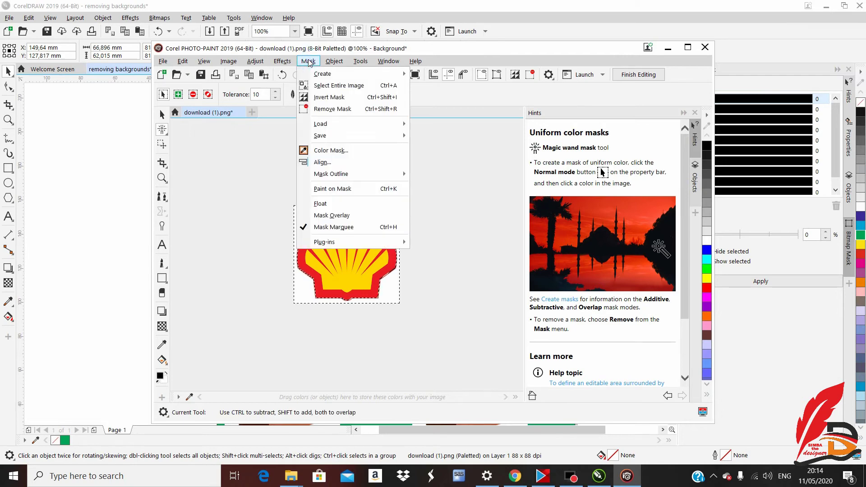
click(328, 98)
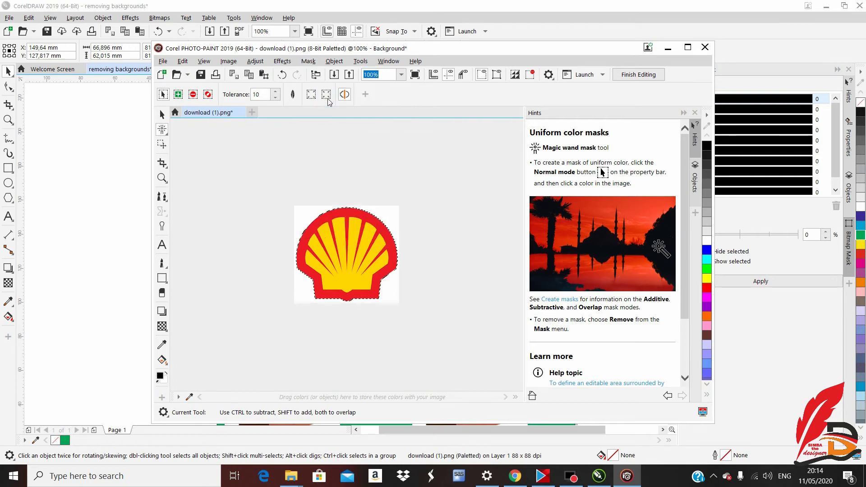
Step: Save the masked shell logo, close its document, and exit PHOTO-PAINT to return to the CorelDRAW page
click(201, 79)
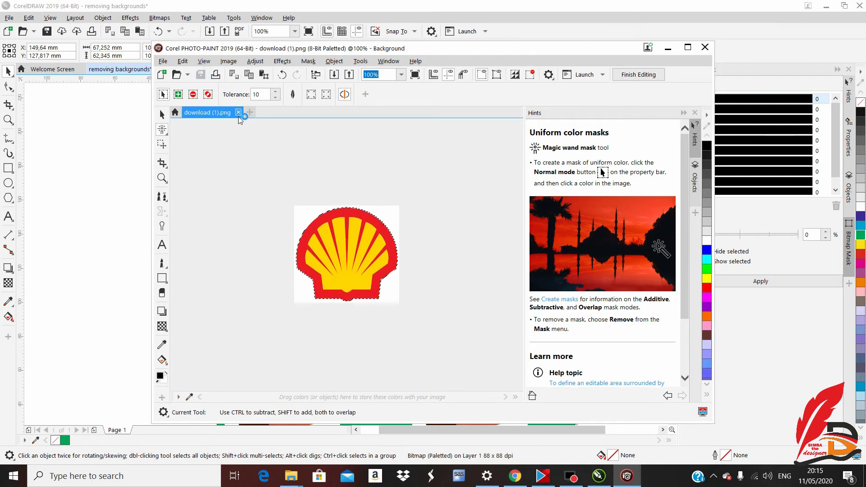
click(238, 112)
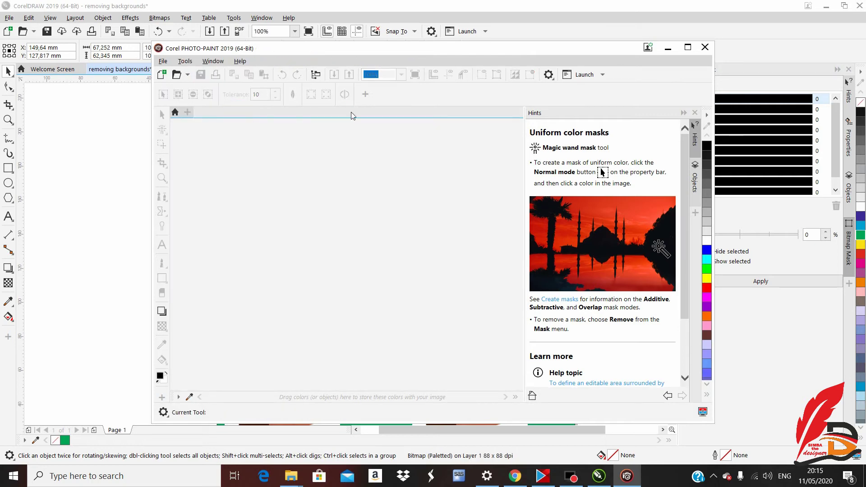
click(704, 48)
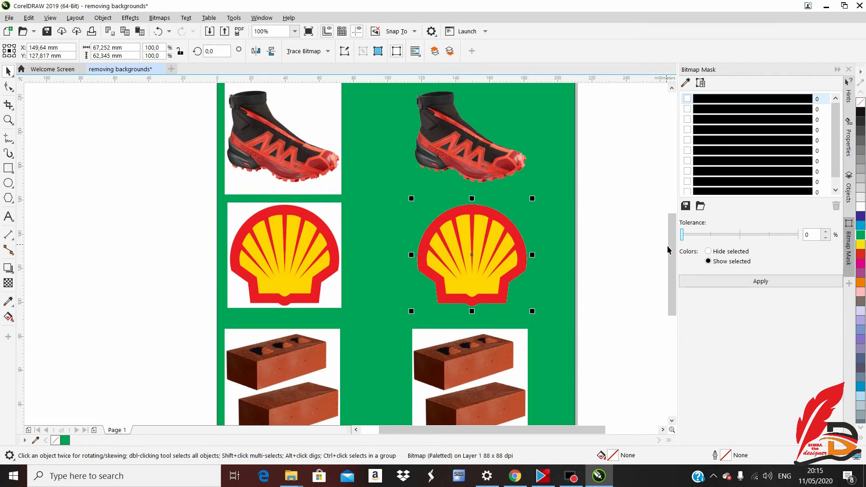
Step: Open the brick image copy in the second column for bitmap editing in Corel PHOTO-PAINT
scroll(675, 230, down, 3)
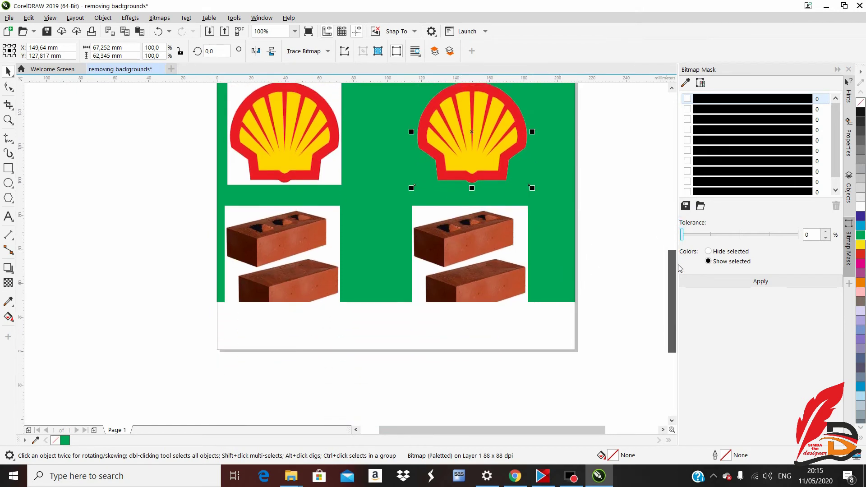
scroll(491, 248, up, 3)
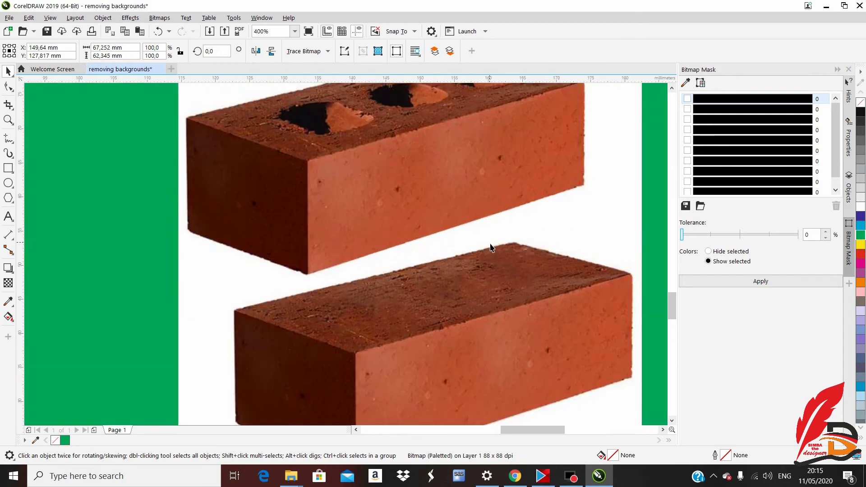
scroll(490, 247, down, 1)
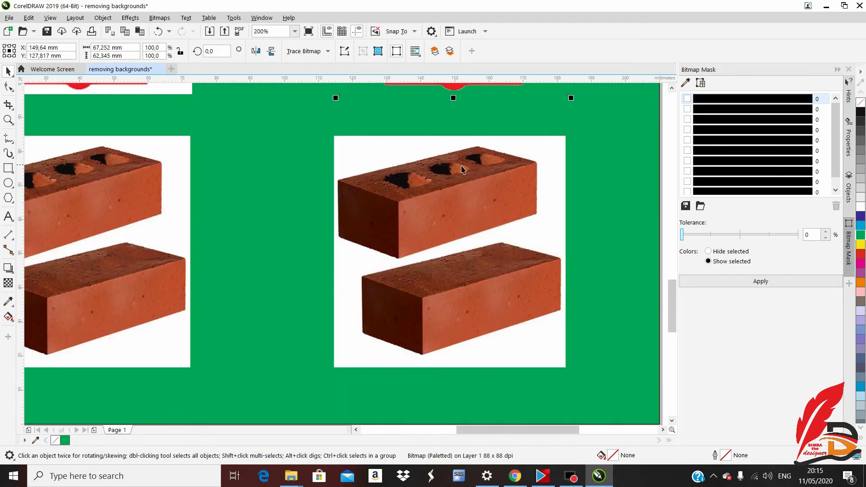
click(418, 159)
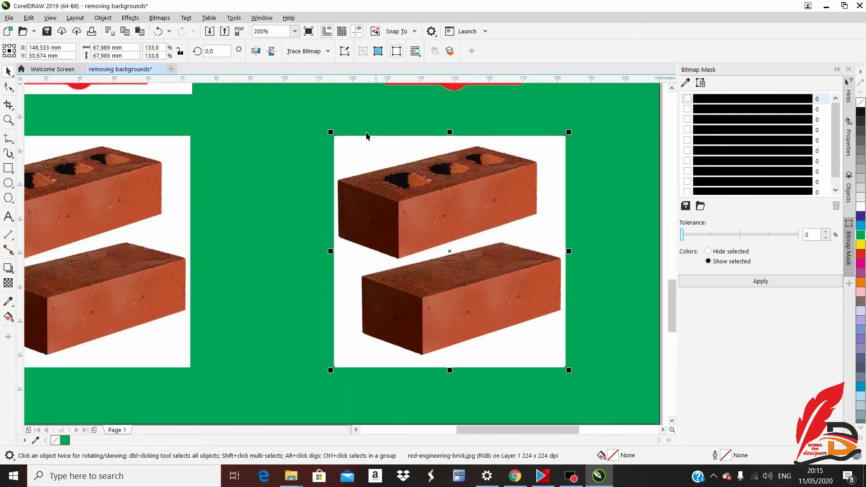
click(159, 18)
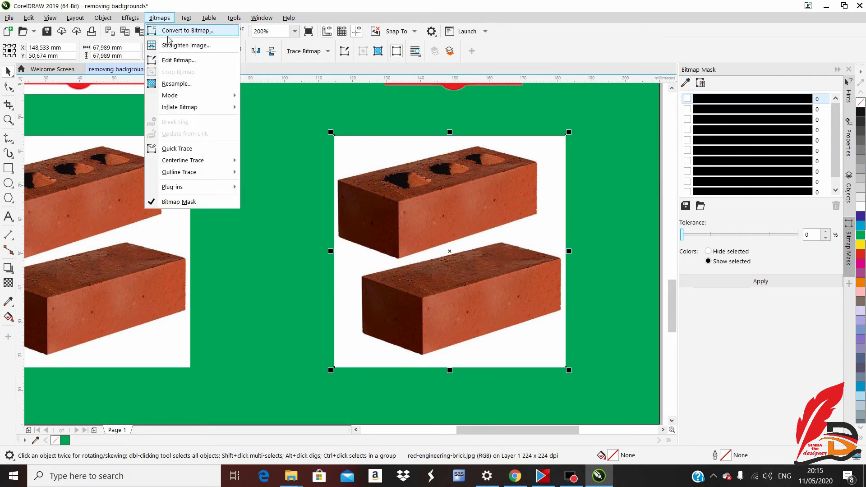
click(175, 61)
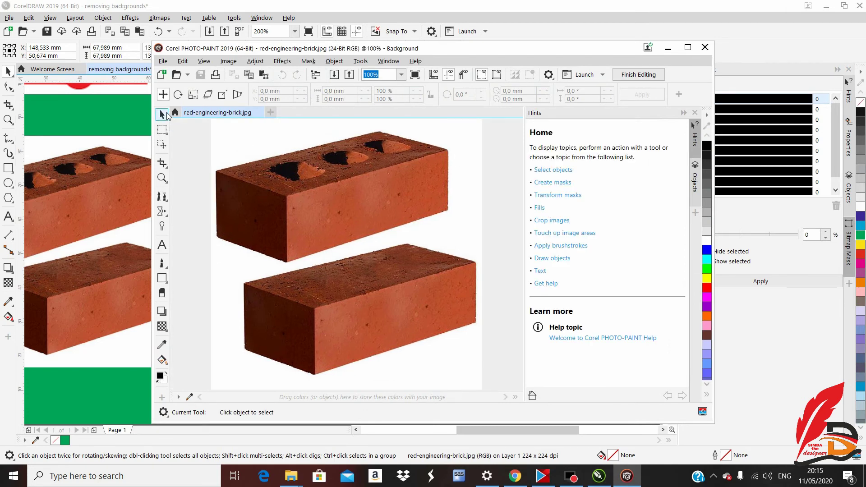
Step: Mask the white background around the two bricks with the Magic Wand and invert the mask so it covers the bricks
click(166, 135)
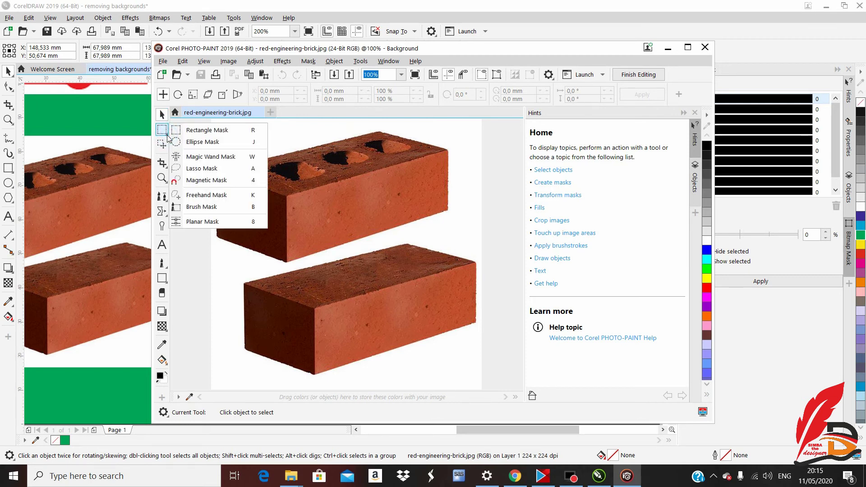
click(197, 158)
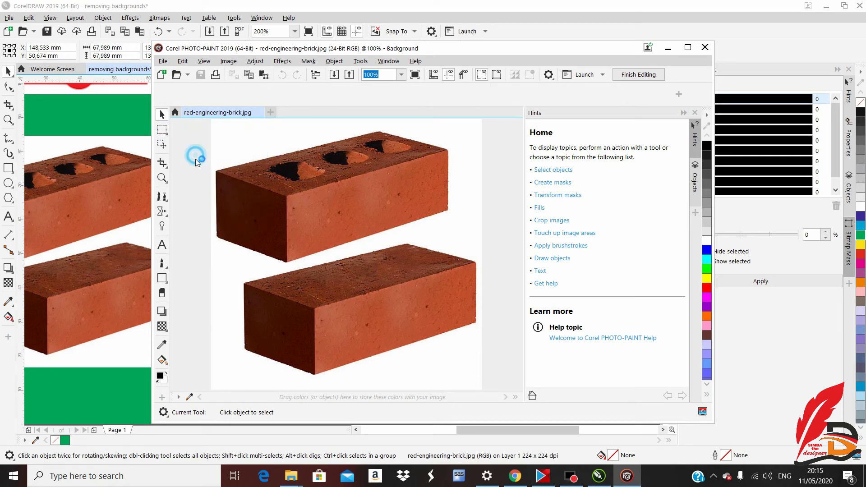
click(266, 152)
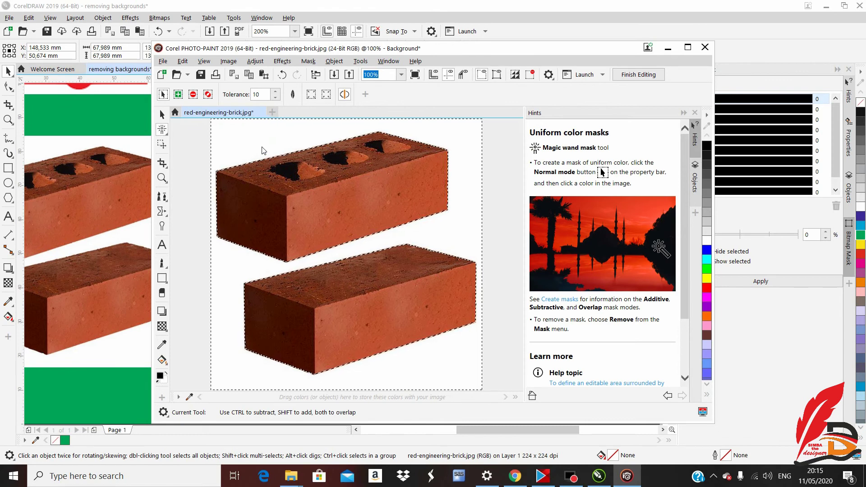
click(307, 62)
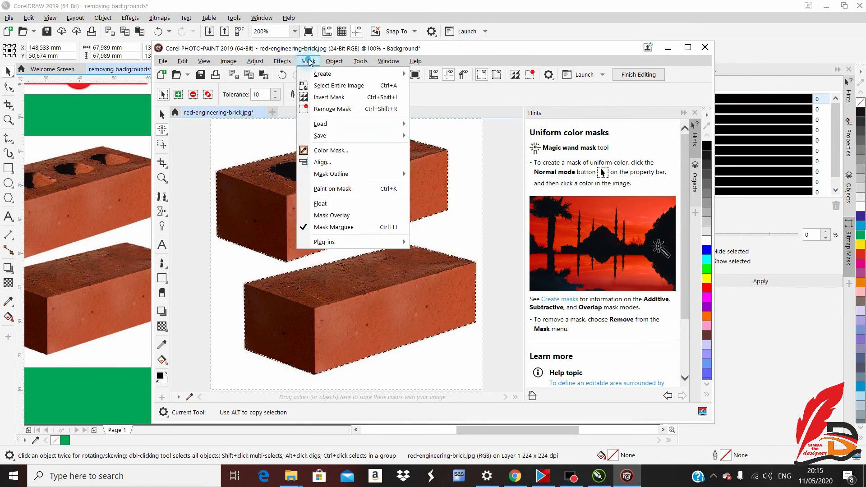
click(322, 97)
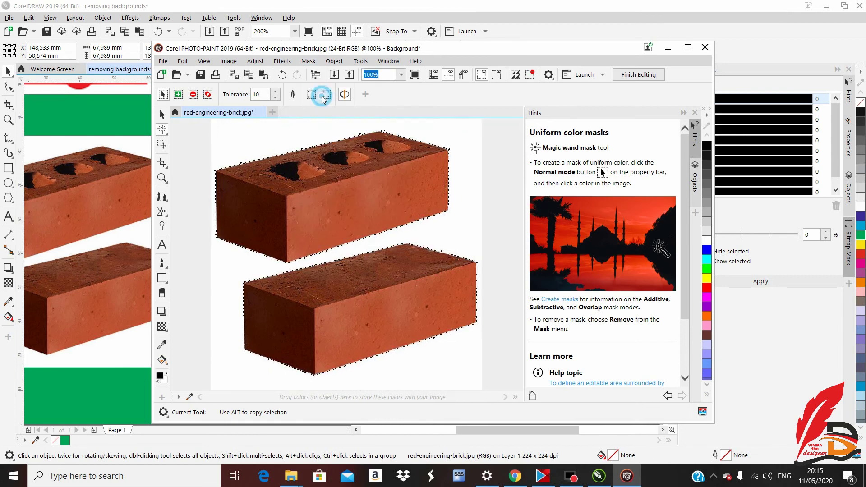
Step: Save the masked brick image, exit PHOTO-PAINT, and bring both full image columns into view on the CorelDRAW page
click(200, 76)
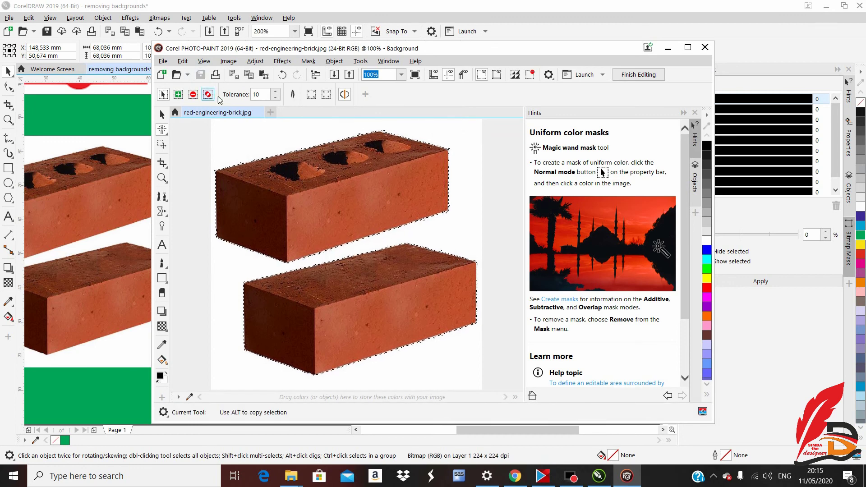
click(704, 47)
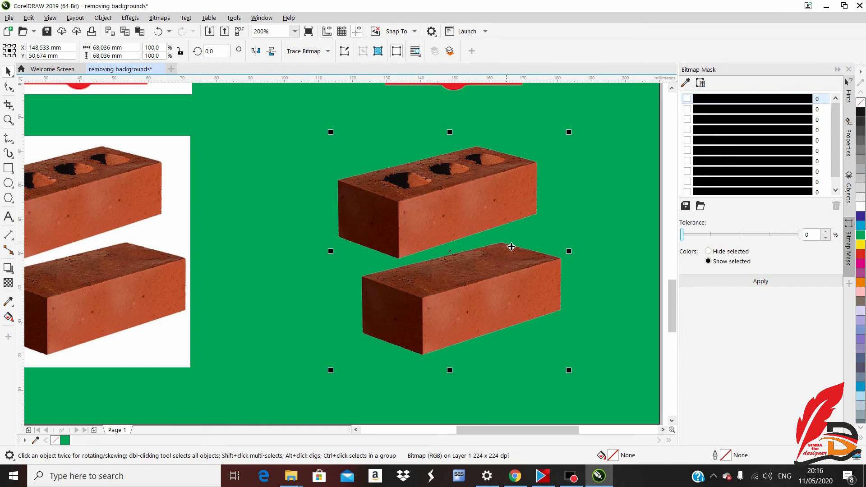
scroll(511, 247, down, 2)
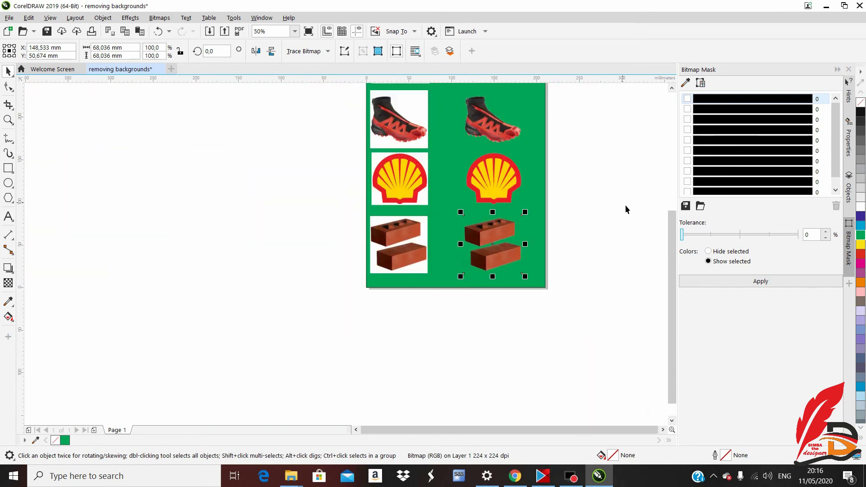
drag(675, 227, 679, 178)
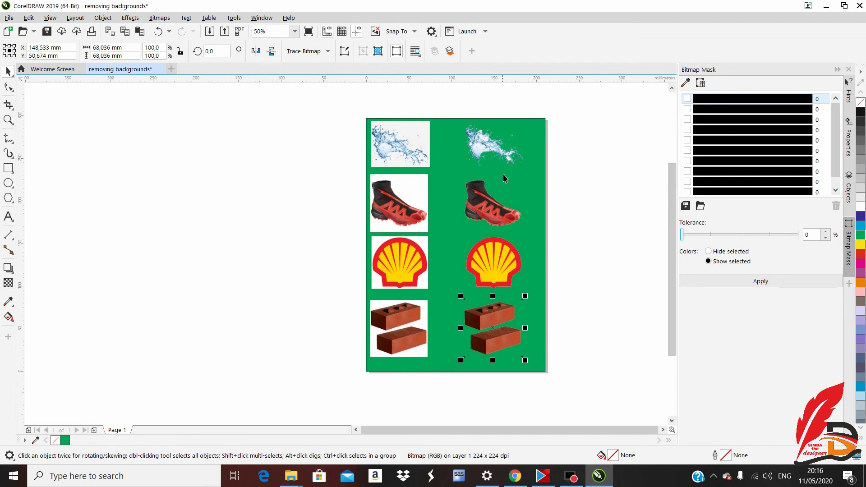